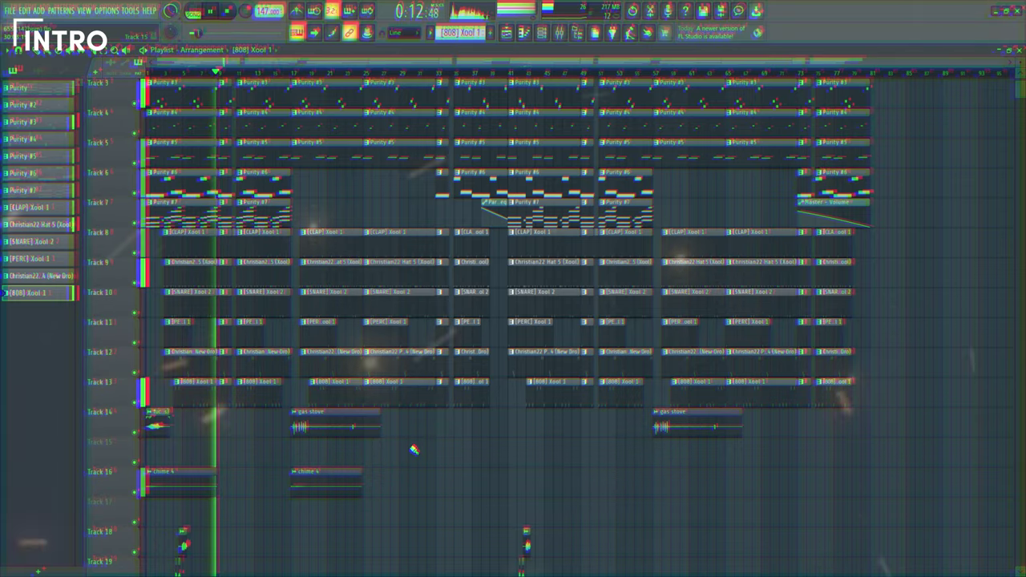
Stop the song playback and open the Purity chord pattern from track 1 in the piano roll
key("space")
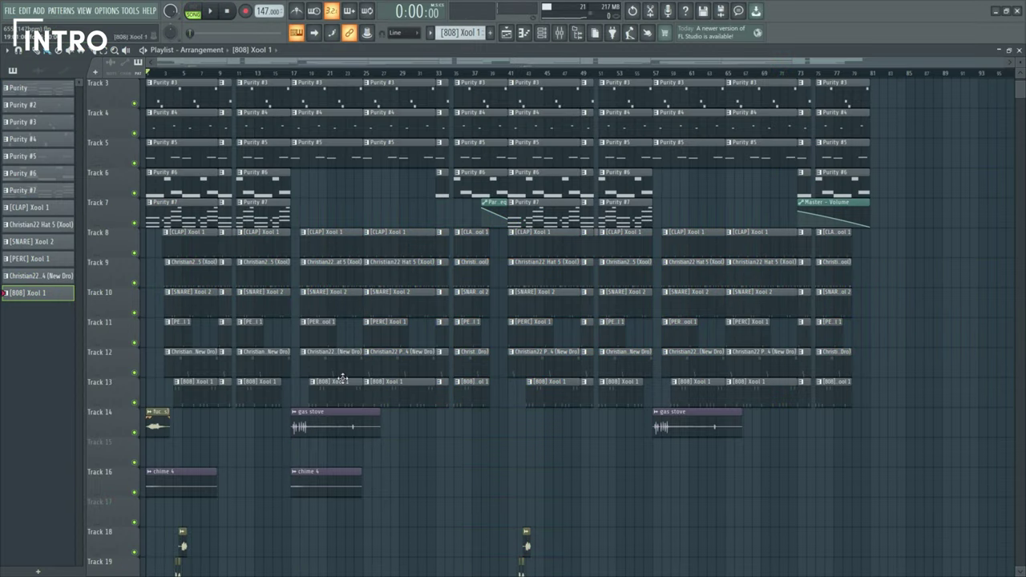
scroll(342, 378, "up", 2)
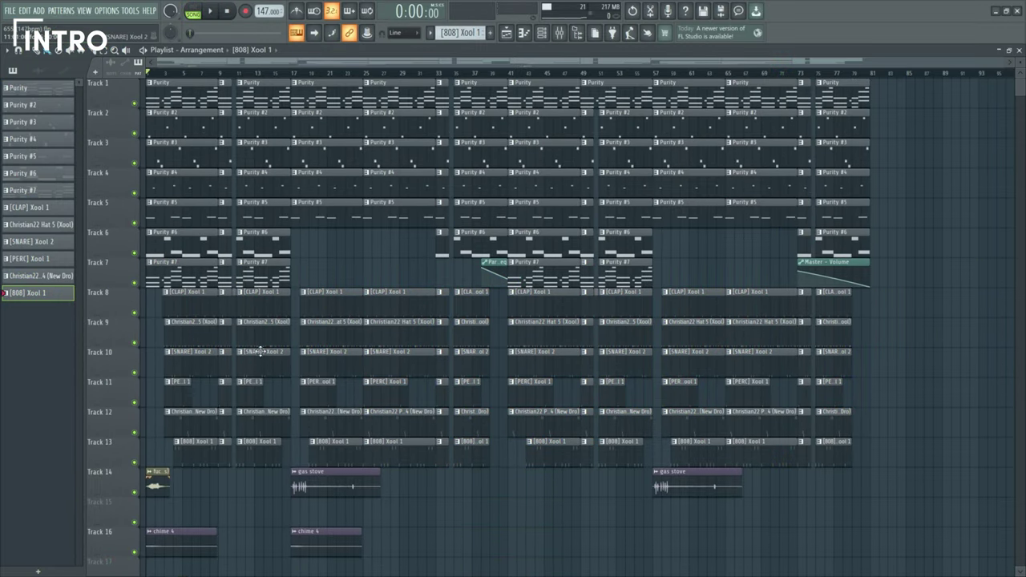
double_click(176, 101)
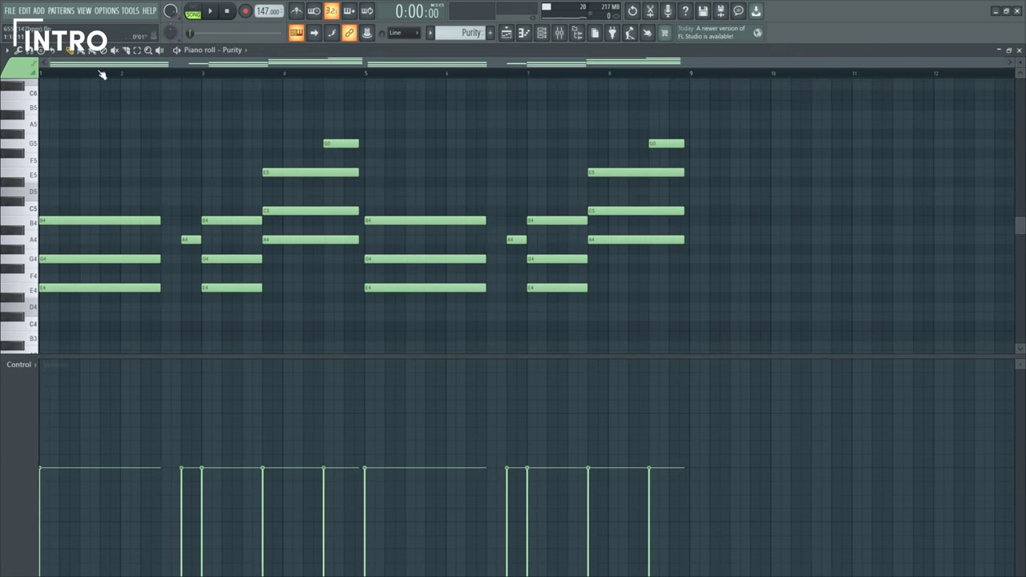
scroll(529, 203, "down", 2)
scroll(529, 202, "up", 2)
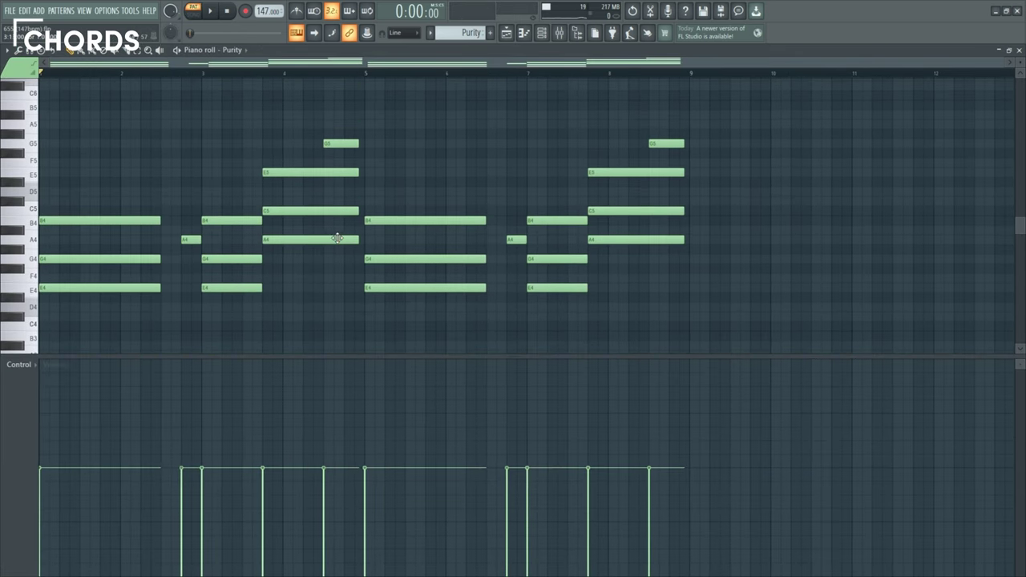
Inspect the preset loaded in the Purity instrument from the channel rack, then close both windows
left_click(541, 37)
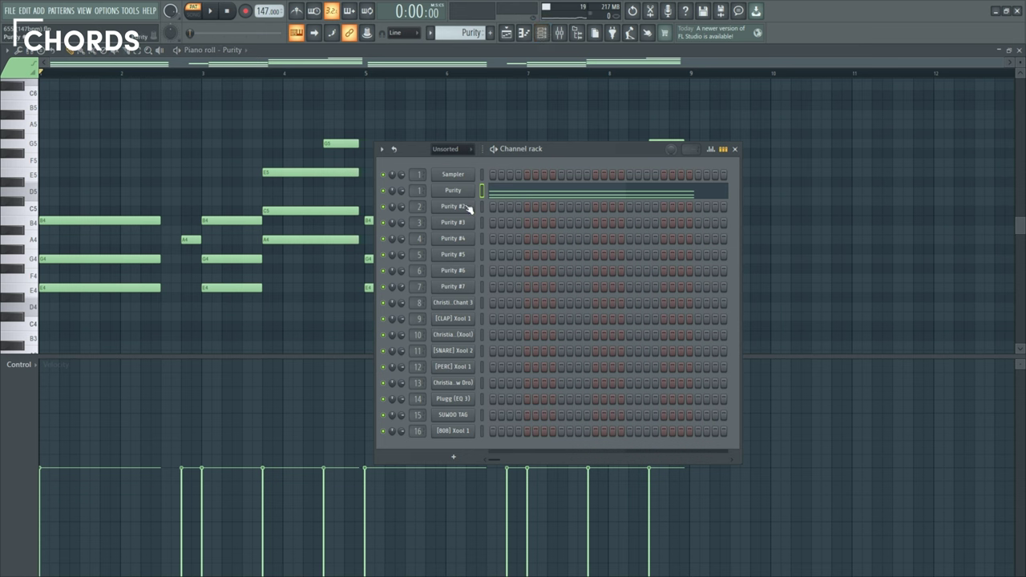
left_click(465, 201)
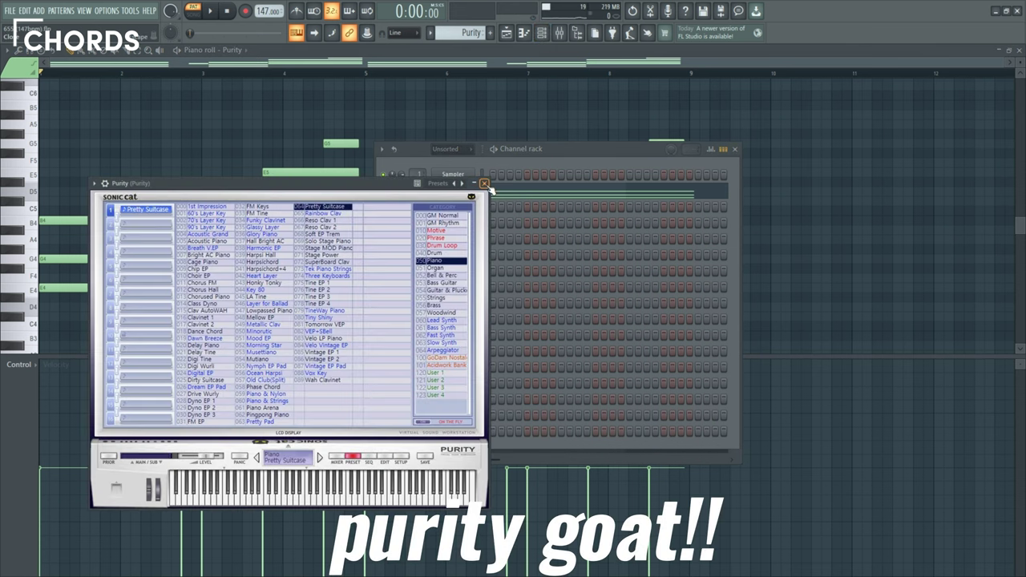
left_click(484, 184)
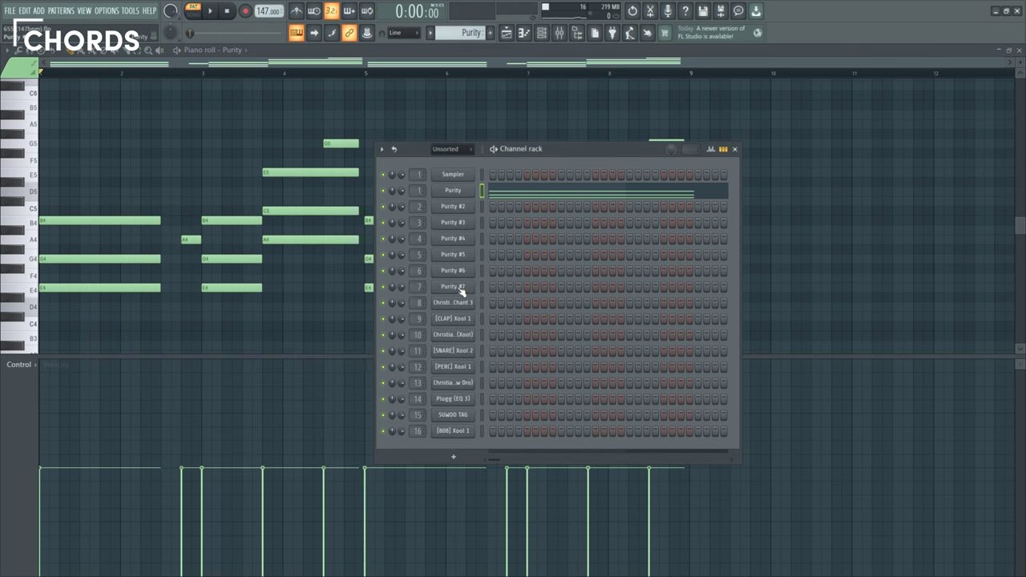
left_click(455, 197)
left_click(522, 99)
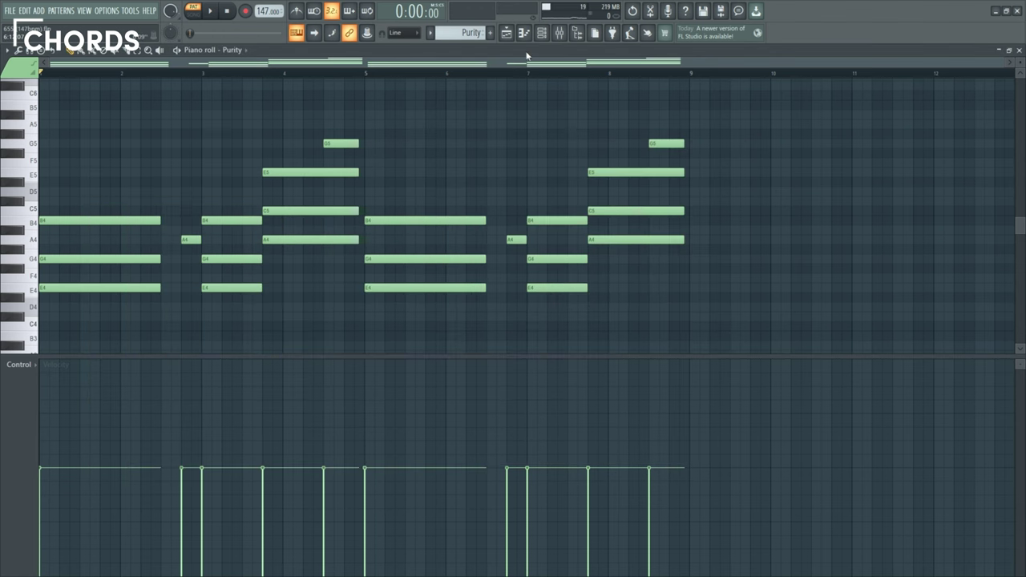
left_click(543, 35)
left_click(735, 149)
Play back the Purity chord pattern on its own, then stop it
scroll(265, 316, "down", 2)
key("space")
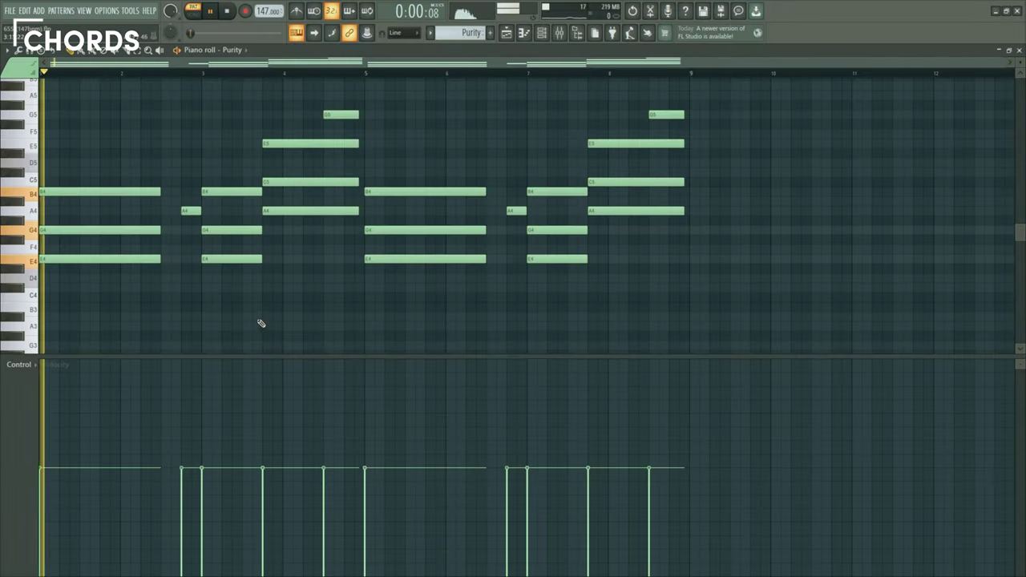
scroll(348, 343, "up", 2)
scroll(348, 343, "down", 1)
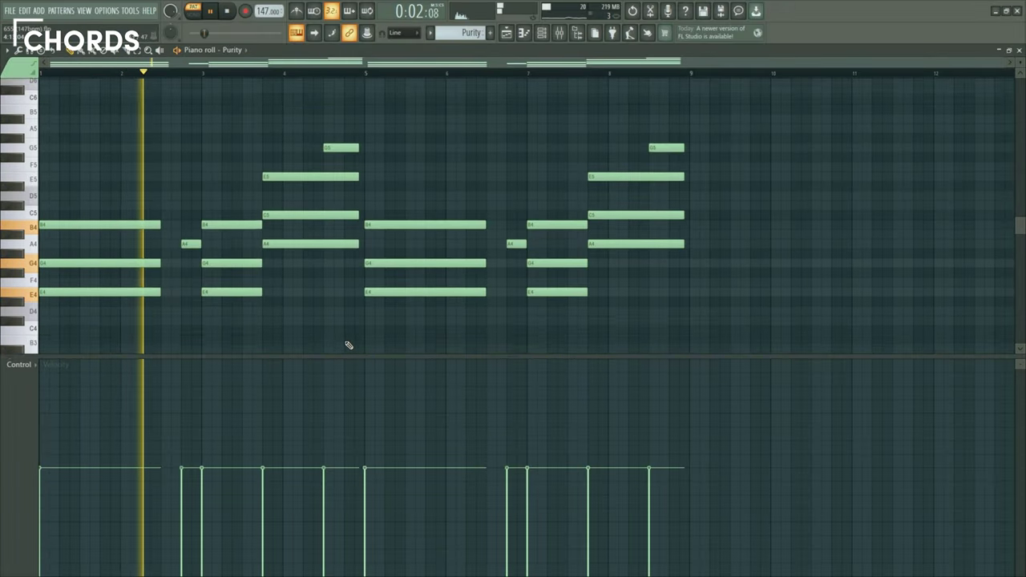
left_click(370, 335)
right_click(370, 335)
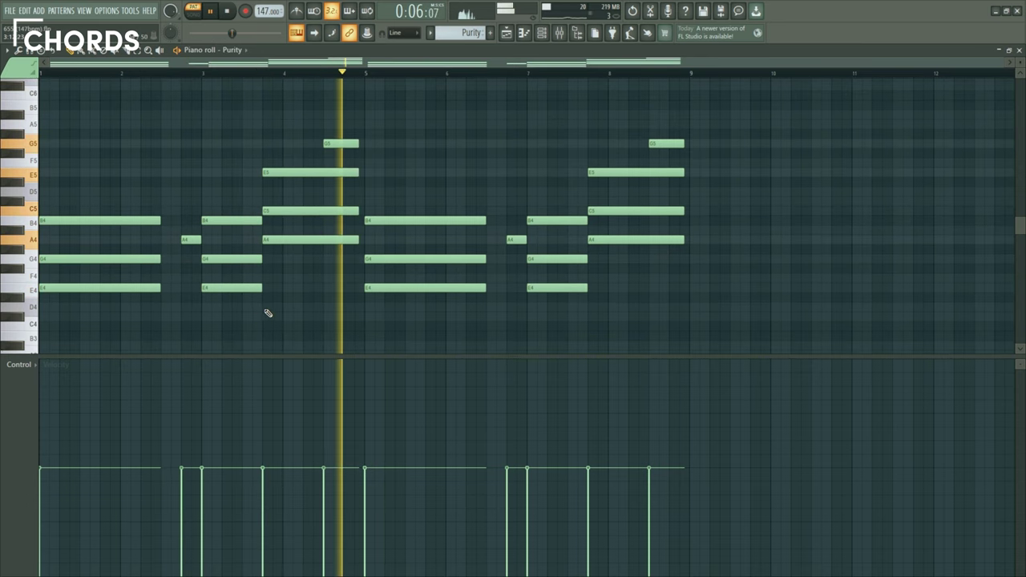
key("space")
Highlight the opening chord and the following chord groups of the Purity pattern in turn, then clear the selection
scroll(95, 297, "up", 1)
left_click_drag(100, 199, 122, 361)
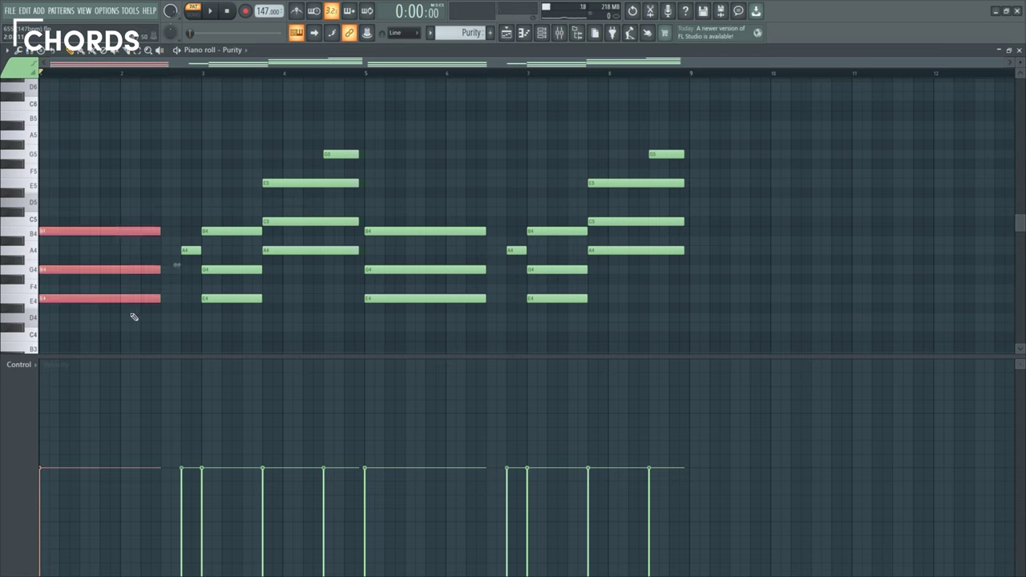
left_click_drag(225, 198, 248, 341)
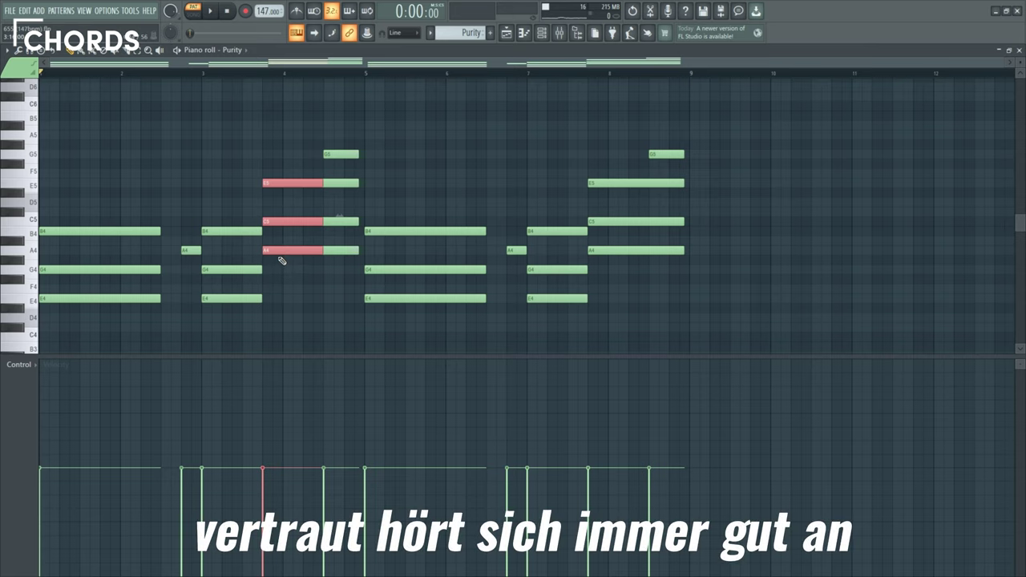
left_click(312, 284)
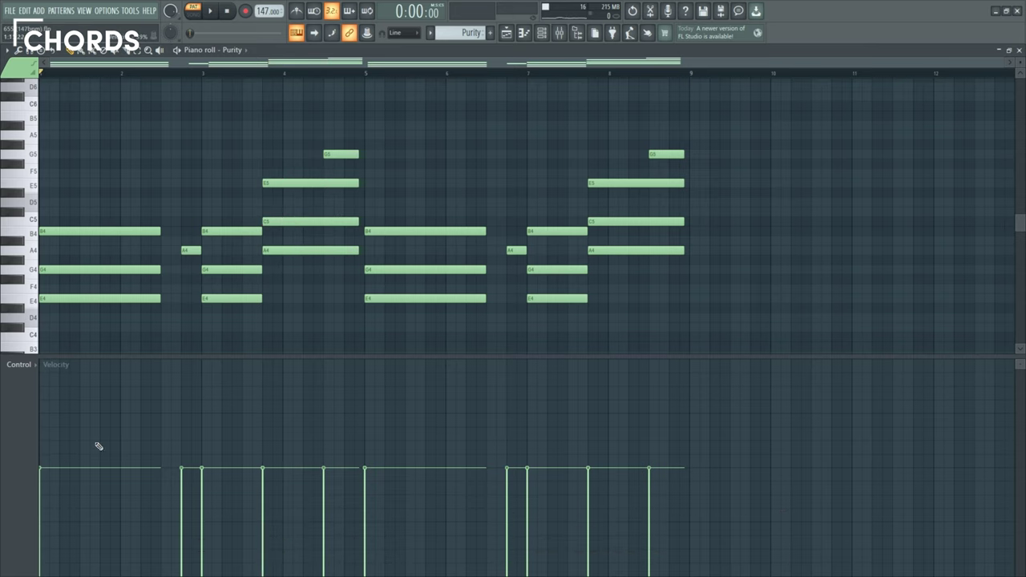
Select all notes in the Purity chord pattern and play them back
key("ctrl+a")
scroll(441, 281, "down", 2)
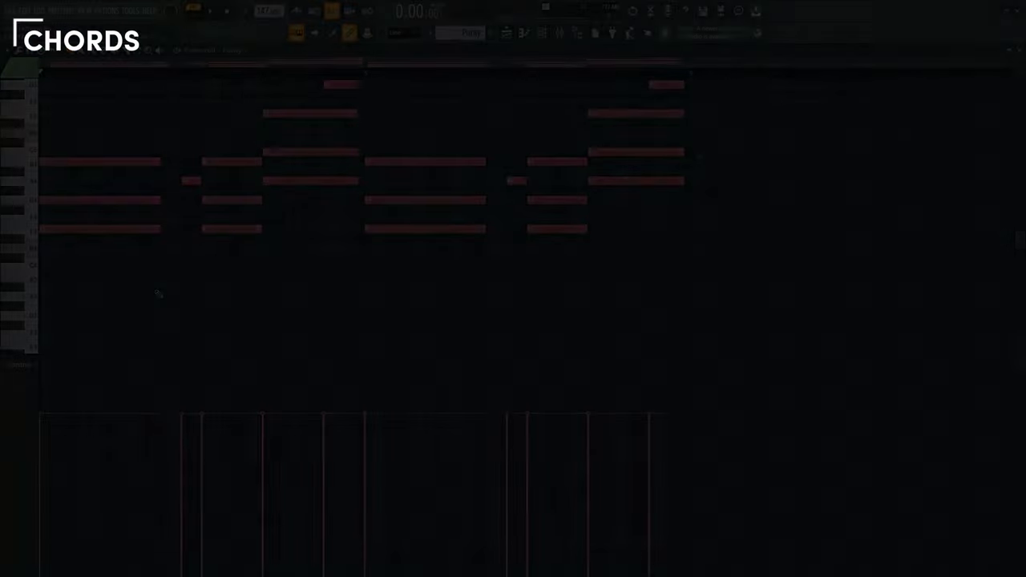
key("space")
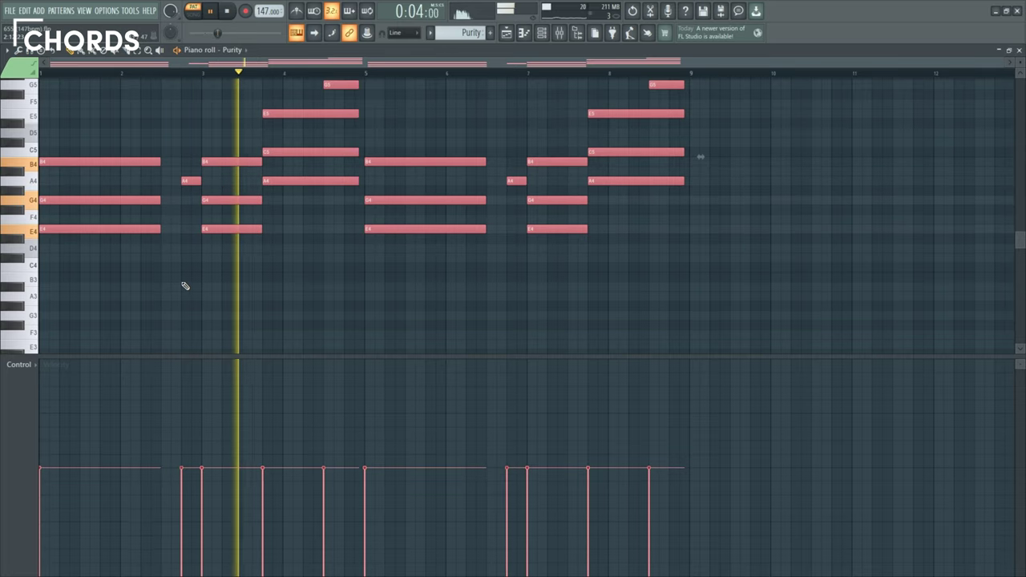
scroll(211, 277, "up", 1)
scroll(211, 277, "up", 1)
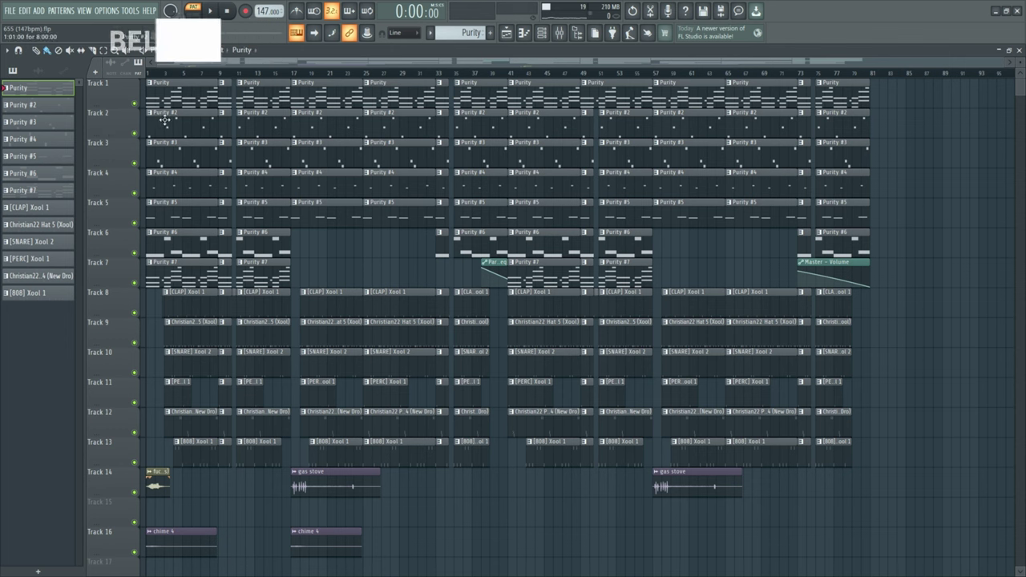
Open the Purity #2 bell pattern from track 2 in the piano roll and play it
left_click(163, 120)
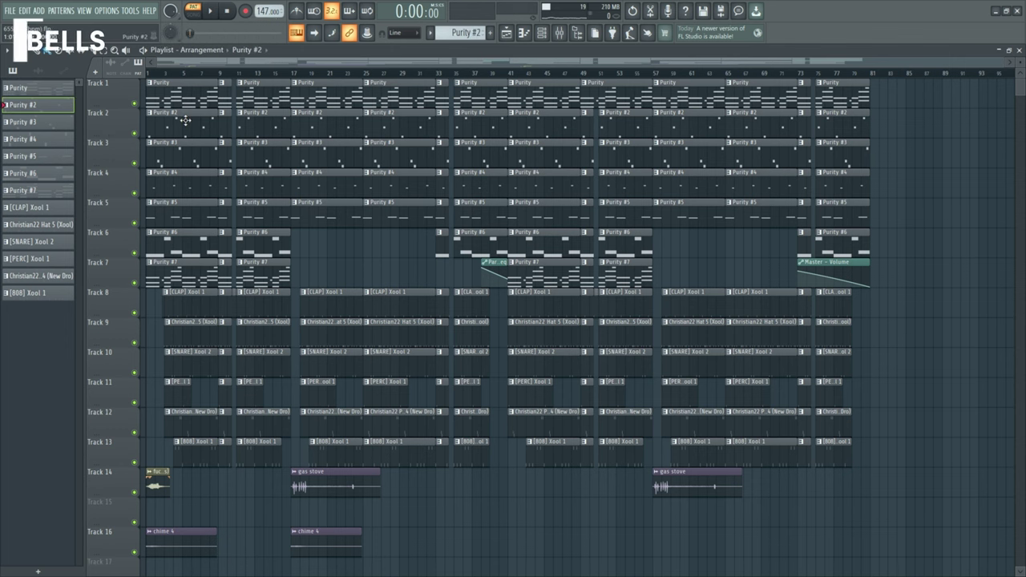
double_click(181, 119)
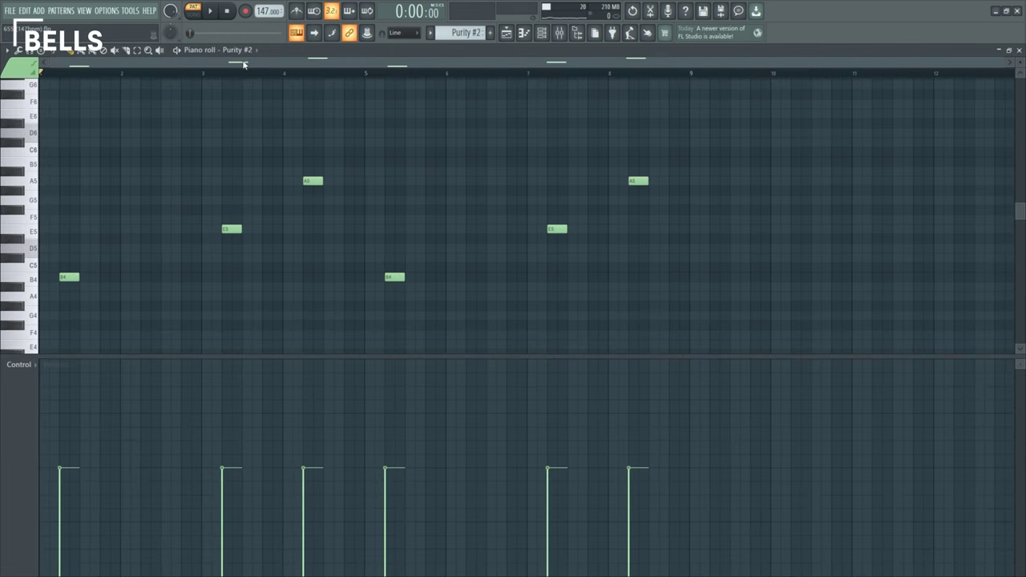
key("space")
Open the Purity #3 bell pattern from track 3 and listen to its notes
left_click(506, 33)
double_click(180, 156)
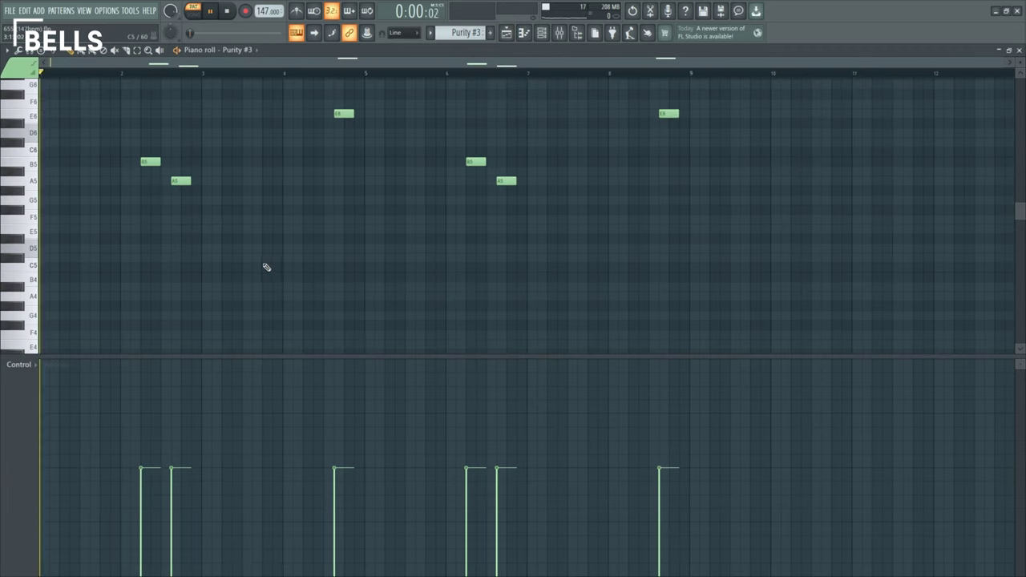
key("space")
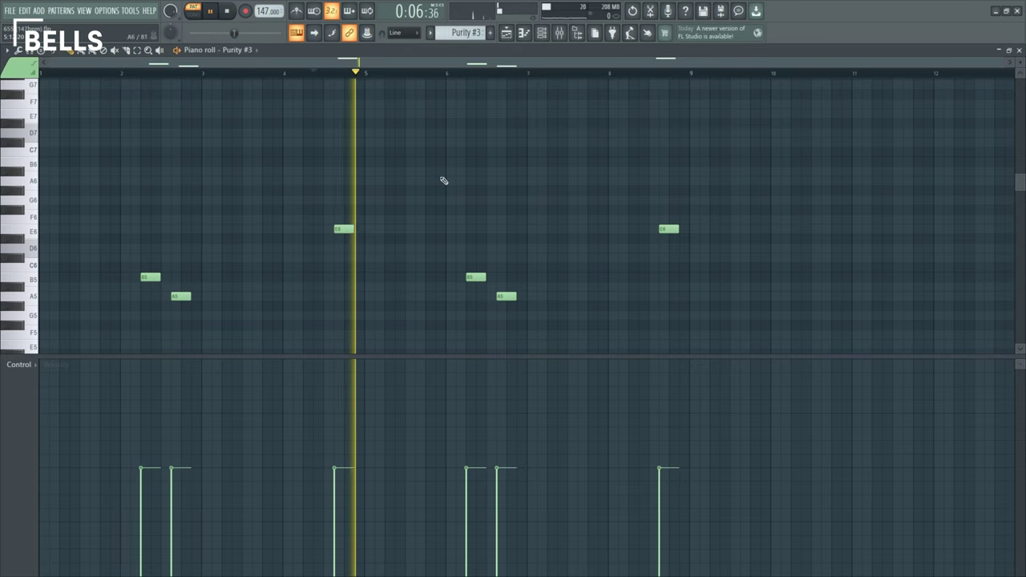
key("space")
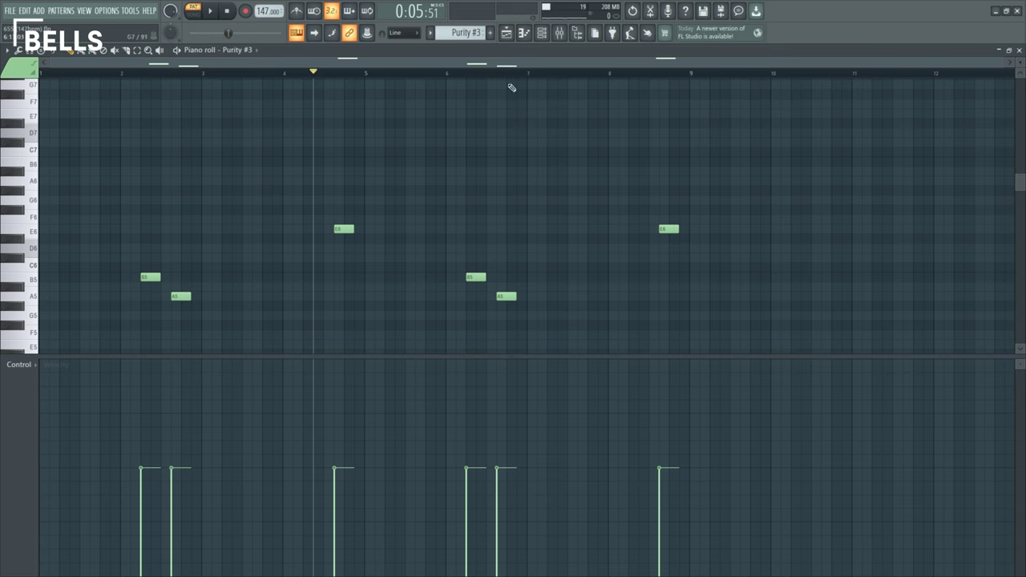
Open the Purity #4 bell pattern from track 4 and play it, skipping ahead to just before bar 4
left_click(506, 33)
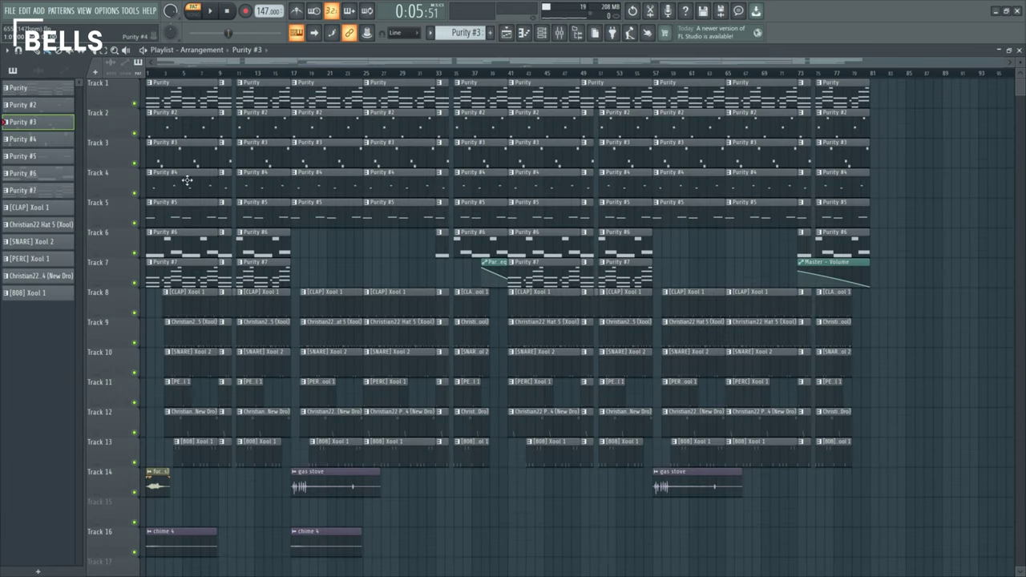
double_click(173, 176)
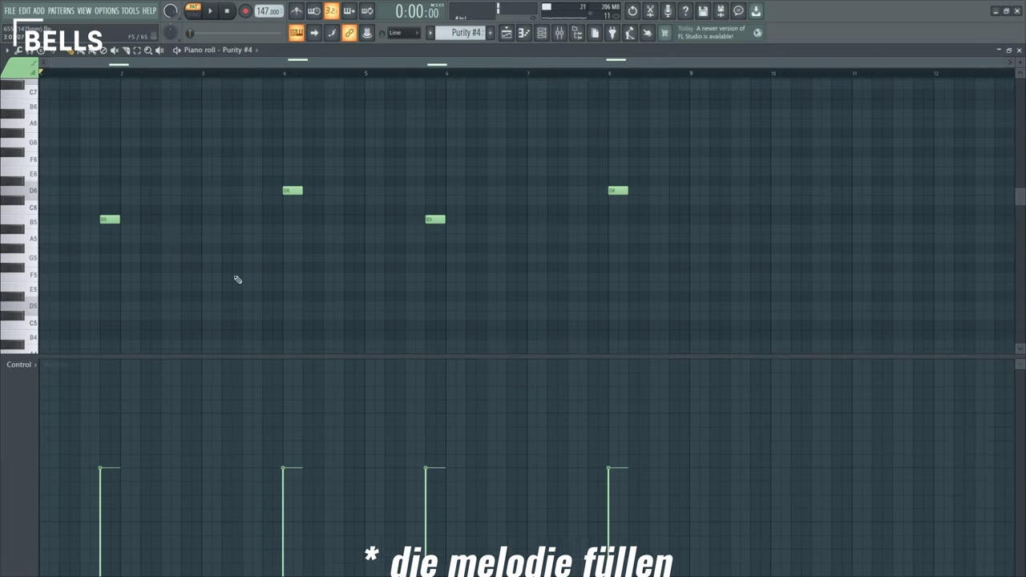
left_click(190, 277)
key("space")
right_click(190, 278)
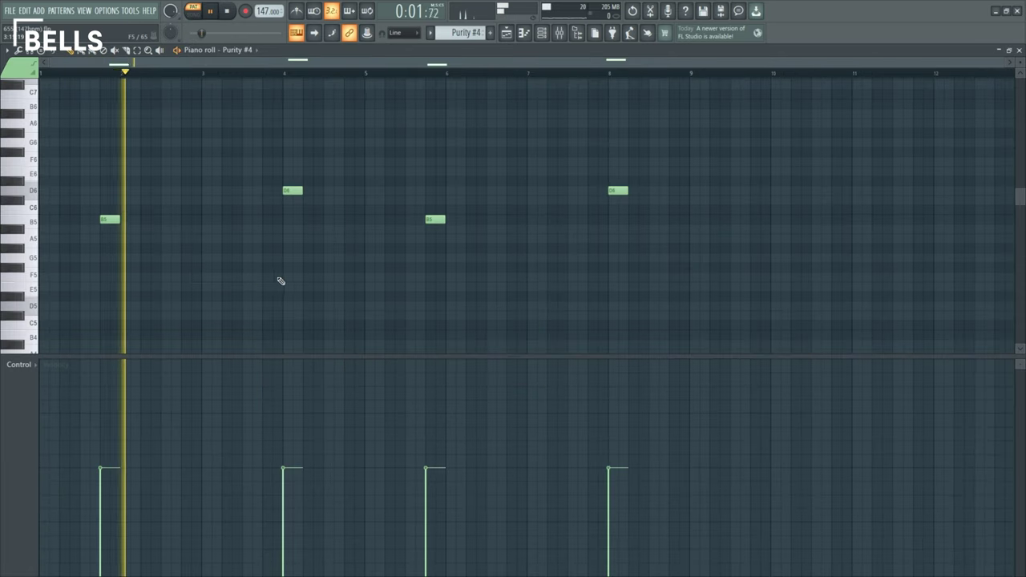
left_click(263, 72)
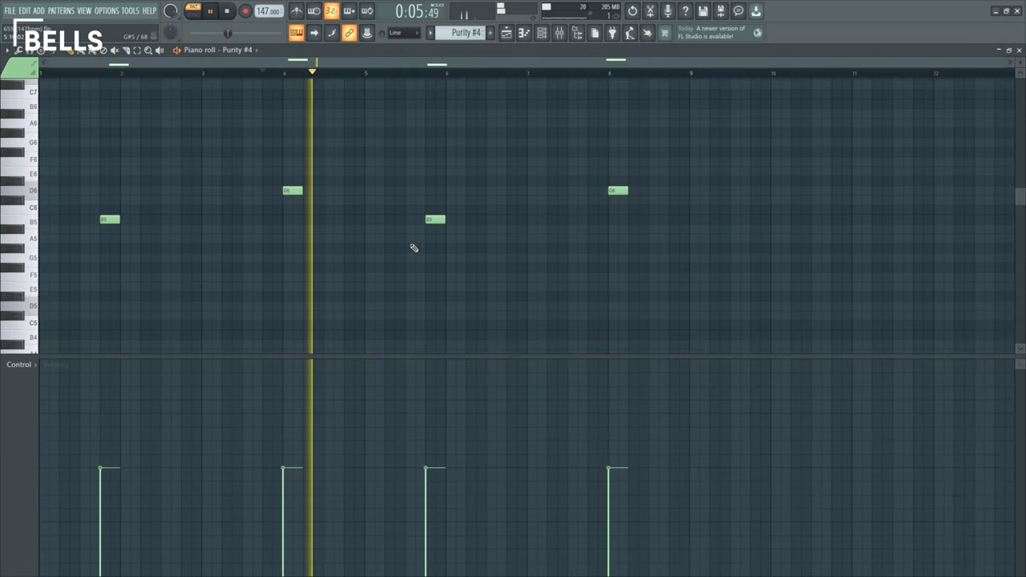
key("space")
Open the Purity #5 bell pad pattern from track 5 in the piano roll and play its notes
left_click(506, 34)
scroll(208, 200, "down", 4)
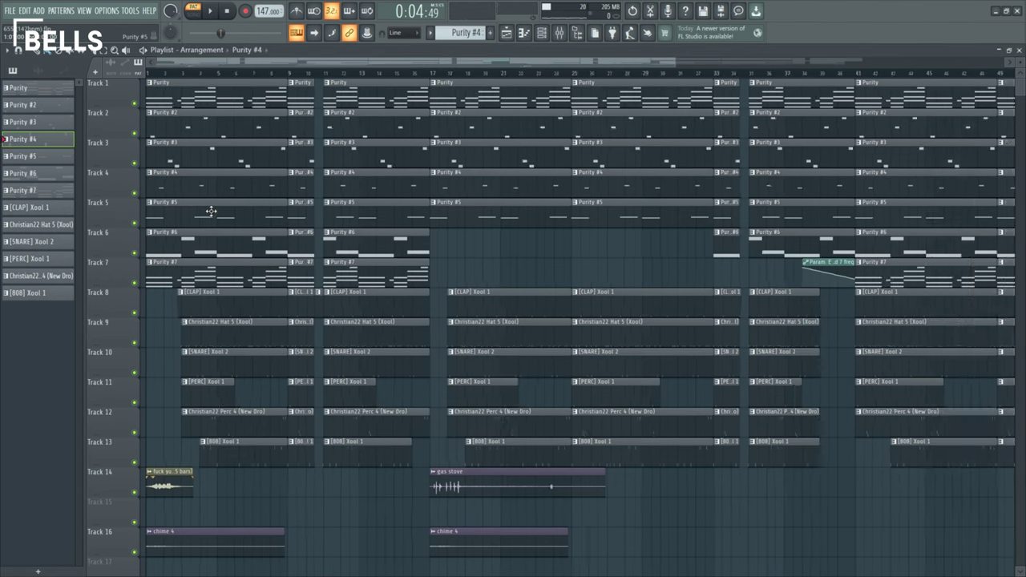
scroll(226, 238, "up", 5)
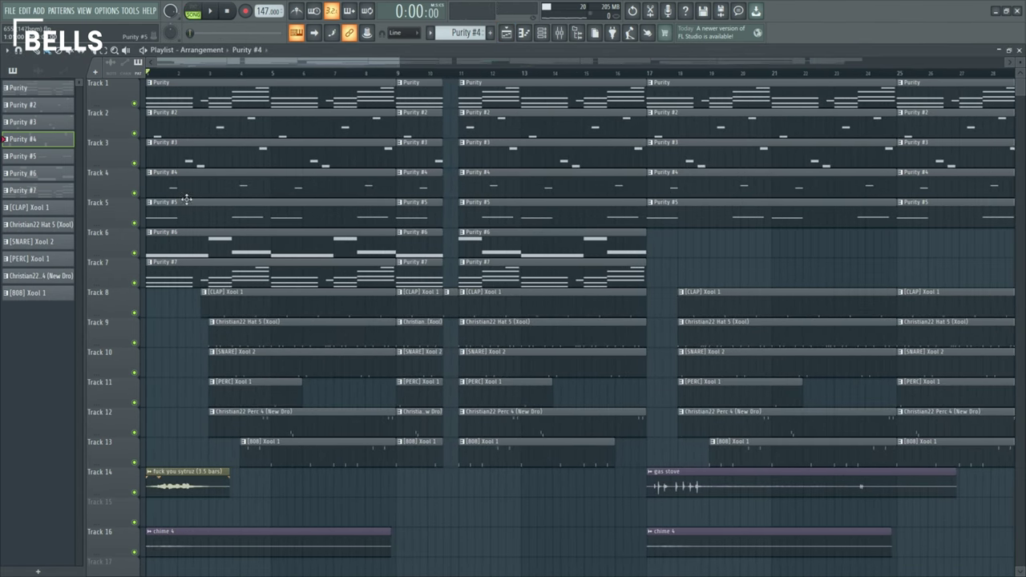
double_click(199, 216)
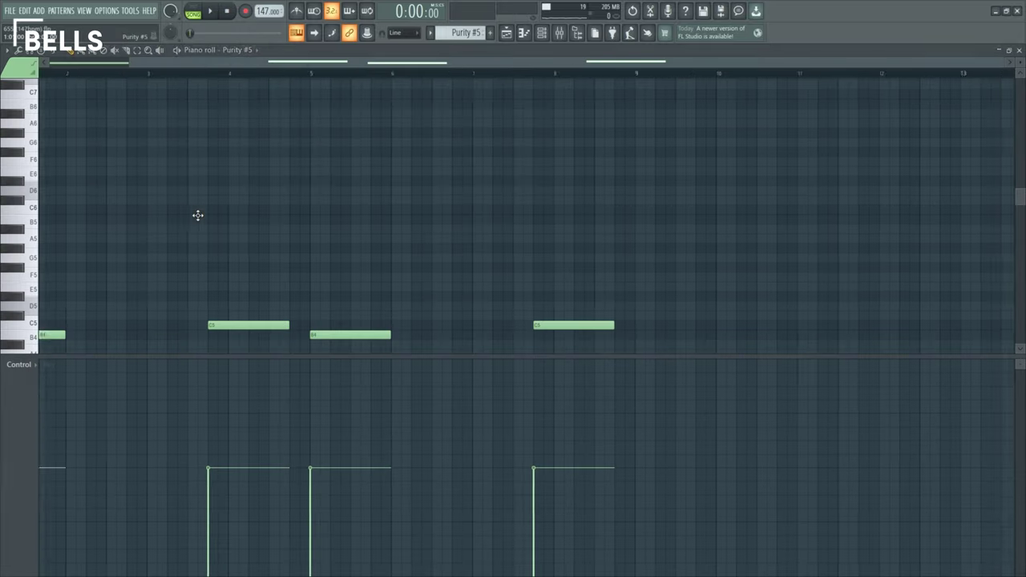
scroll(174, 236, "down", 4)
key("space")
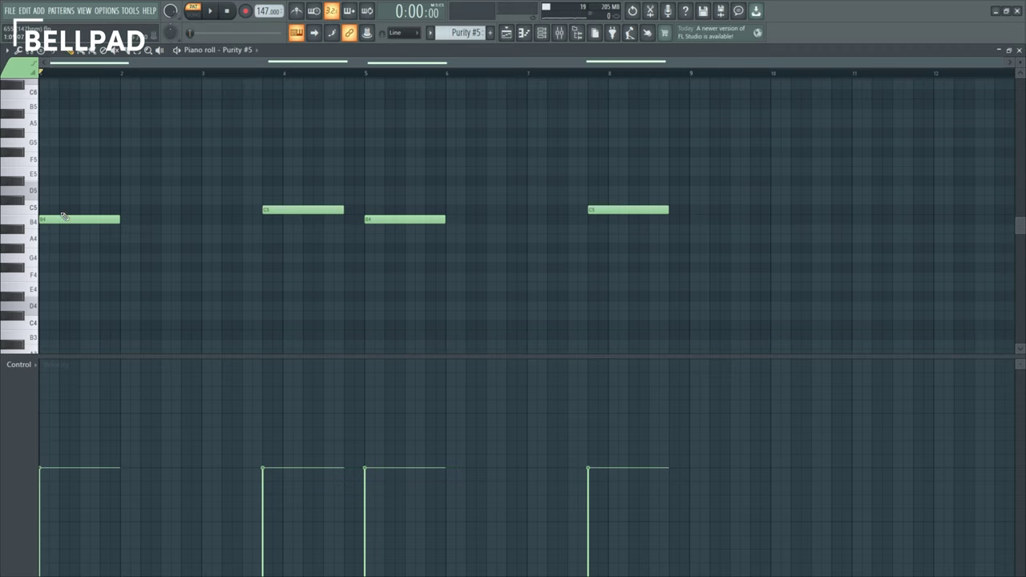
Reopen the Purity chord pattern and try an extra A4 note within the first chord
left_click(506, 33)
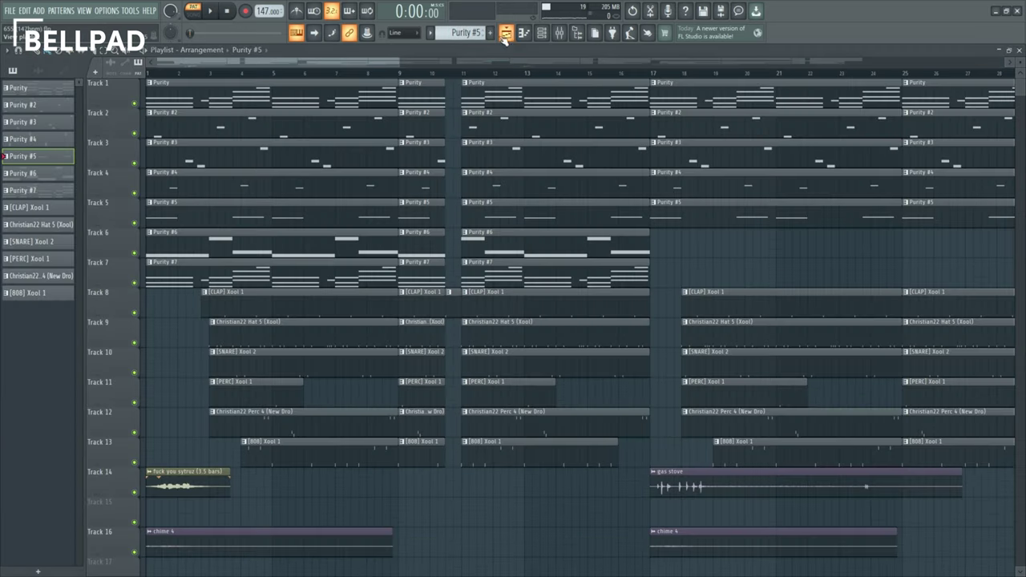
double_click(207, 104)
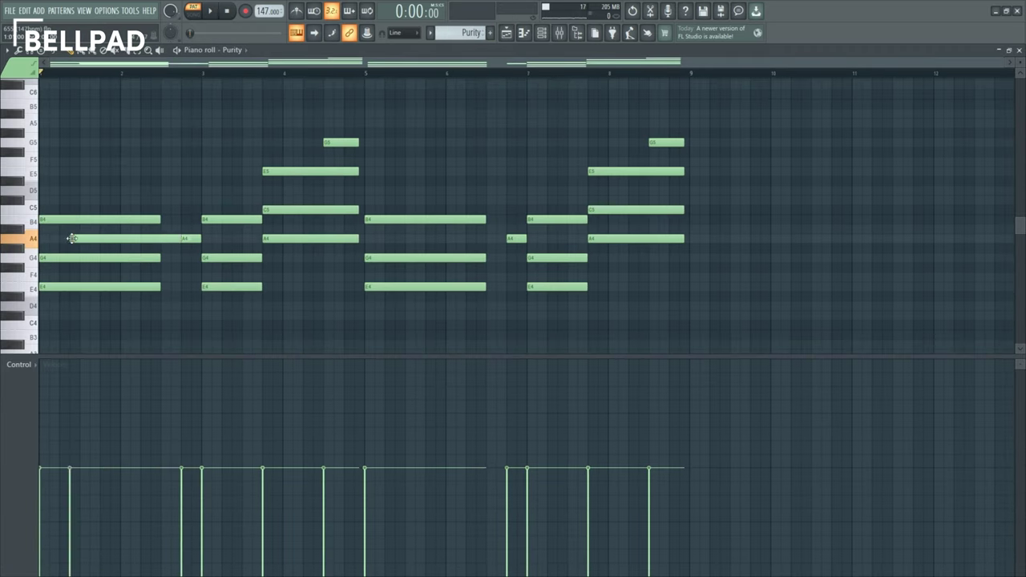
left_click_drag(64, 235, 64, 223)
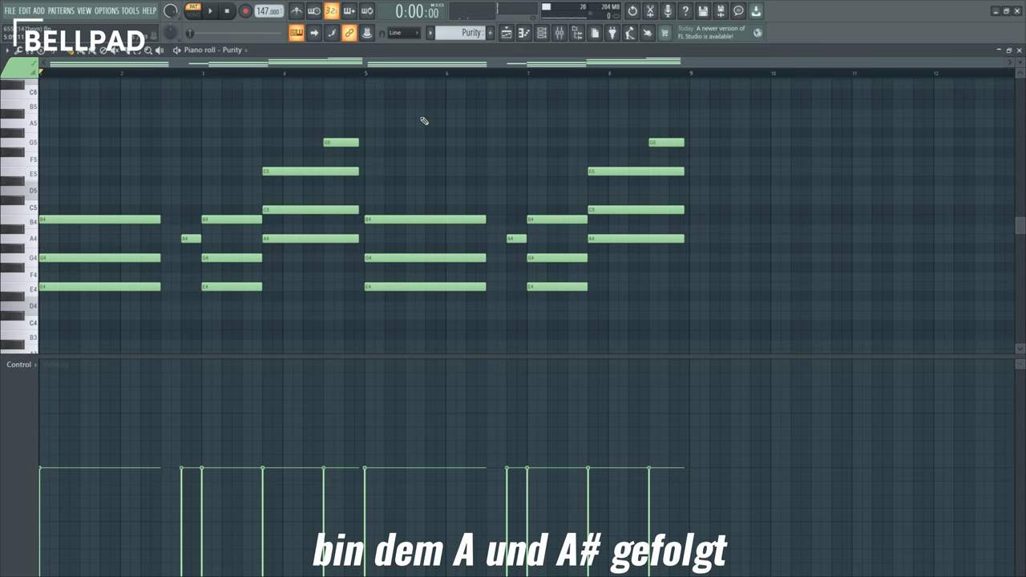
Listen to the Purity #6 oboe pattern in the piano roll, then stop playback
left_click(506, 33)
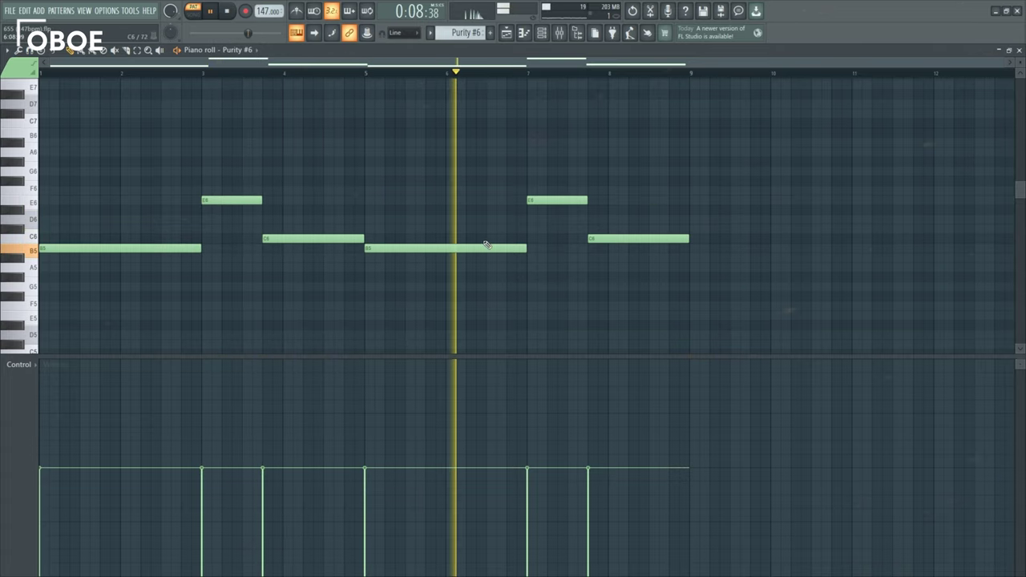
key("space")
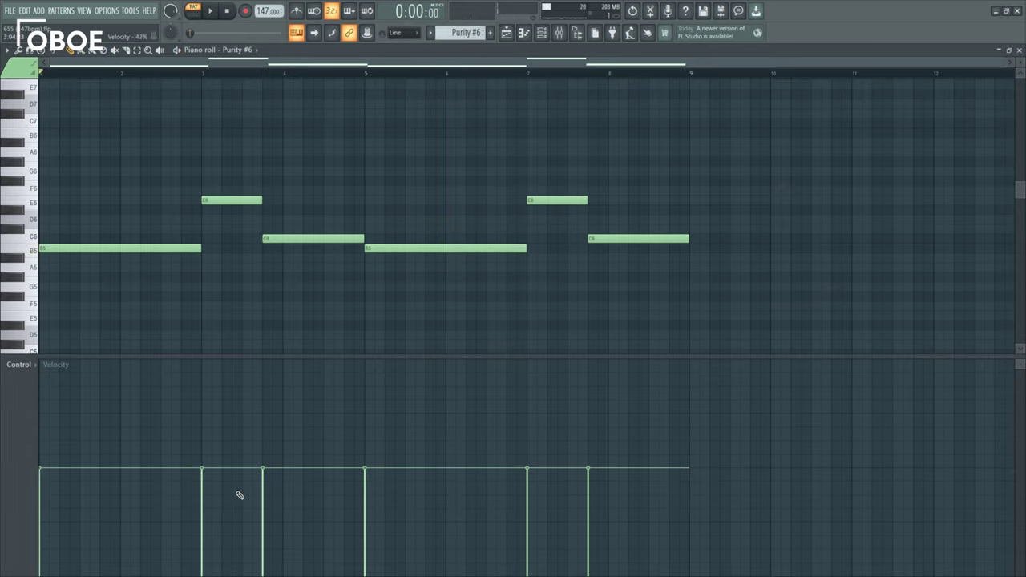
Open the Purity #7 pad pattern from track 7 in the piano roll and play its chords, then stop playback
left_click(505, 33)
scroll(198, 300, "down", 3)
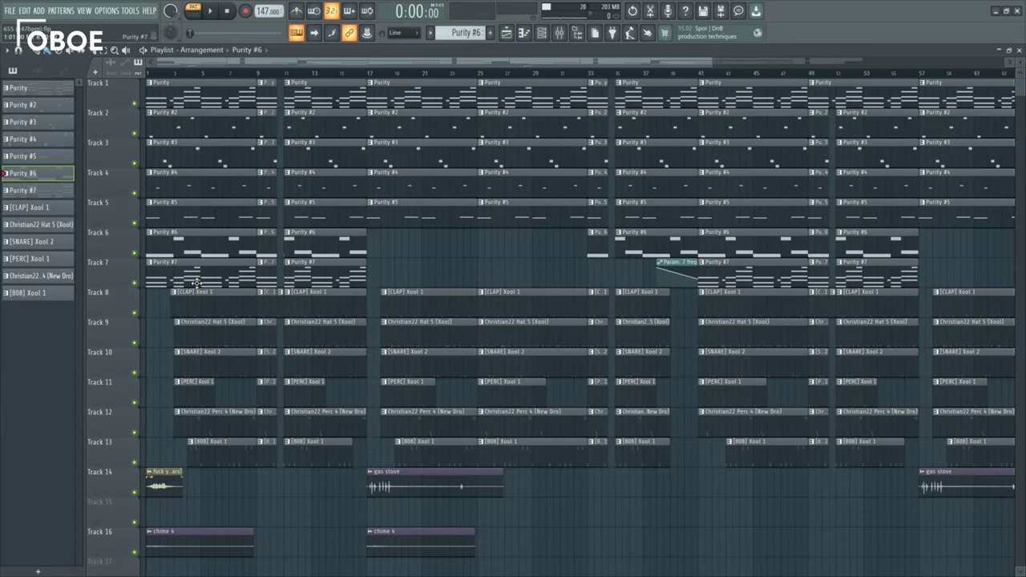
scroll(197, 284, "up", 2)
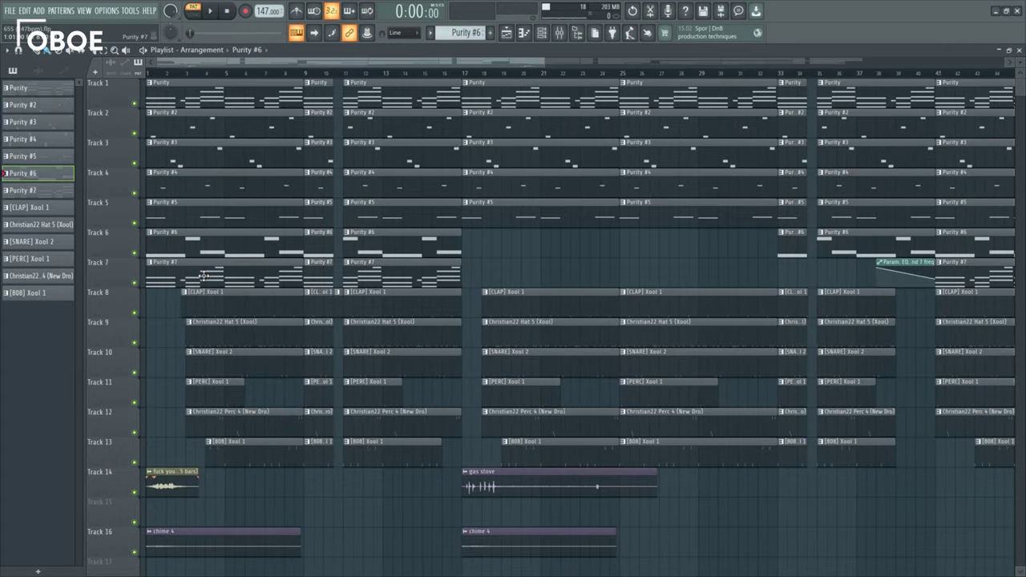
double_click(204, 271)
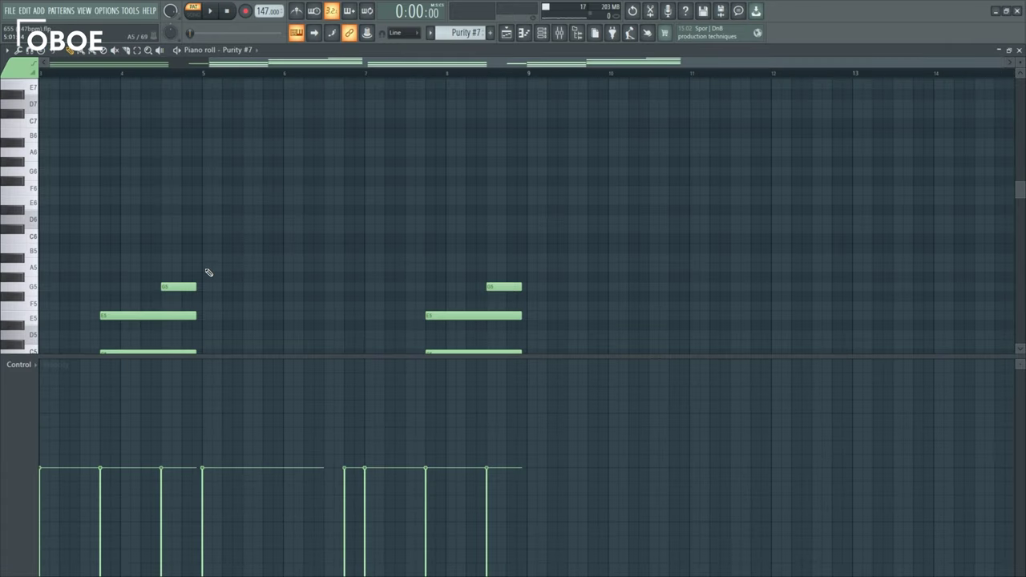
key("space")
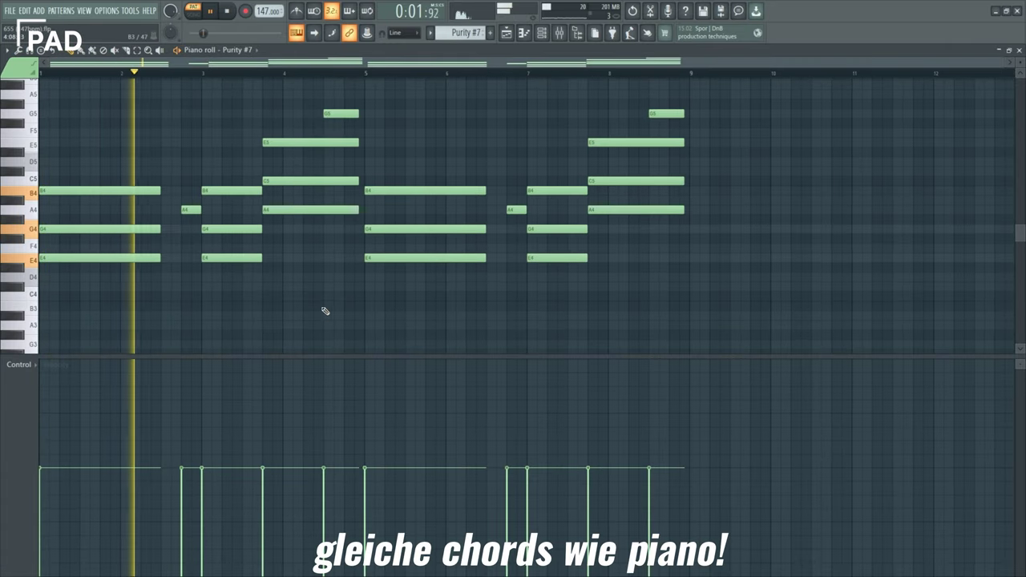
scroll(325, 311, "up", 2)
scroll(333, 311, "down", 1)
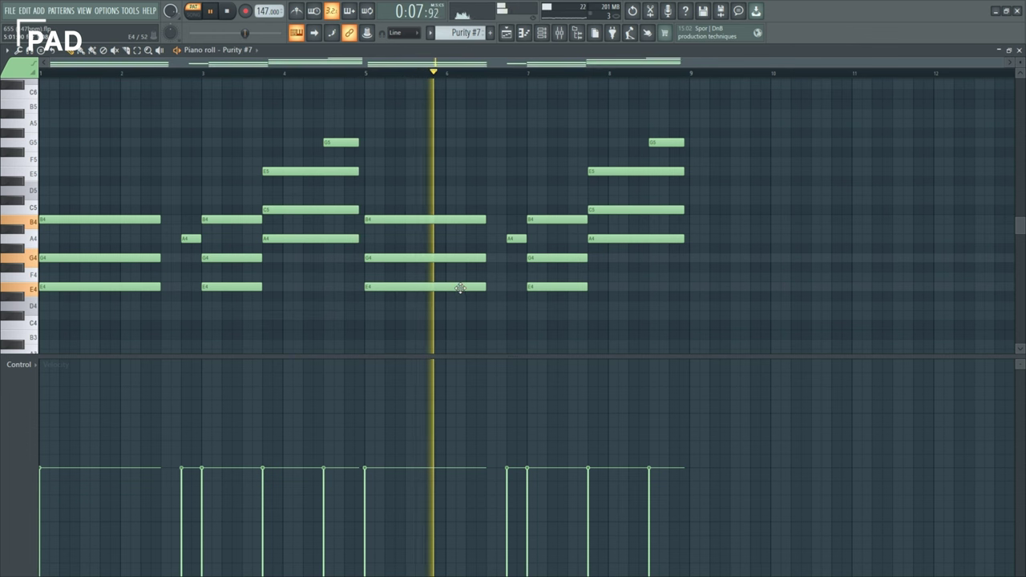
key("space")
Return to the playlist and solo the drum tracks 8 to 13, from the clap down to the 808
left_click(523, 36)
left_click(518, 37)
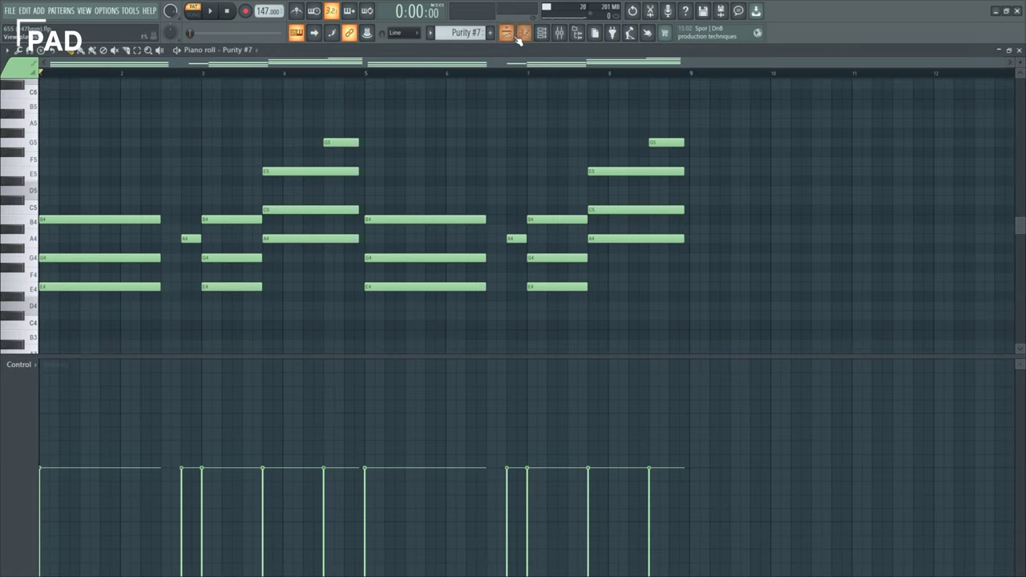
left_click(506, 33)
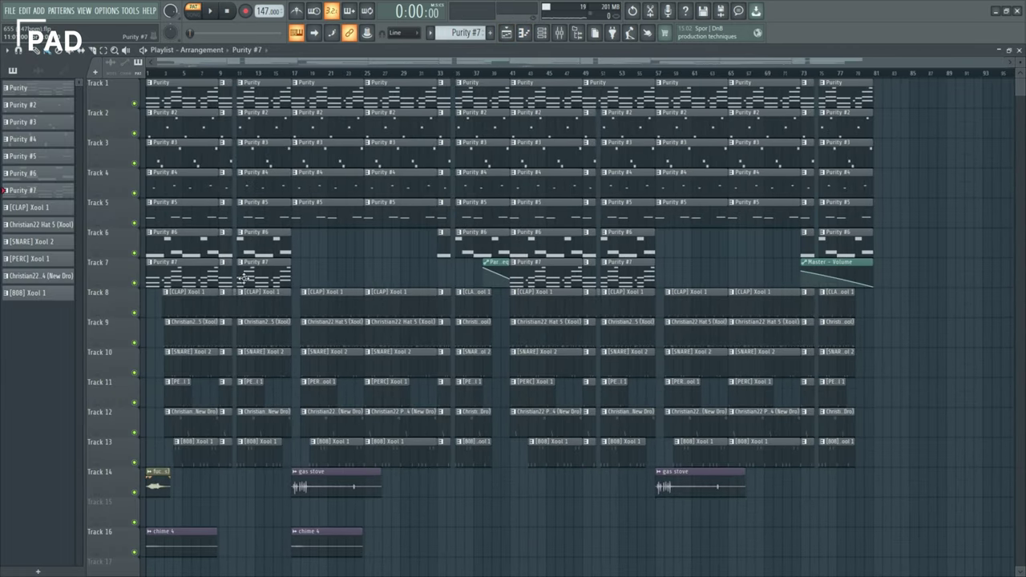
scroll(130, 327, "up", 1)
scroll(196, 261, "down", 2)
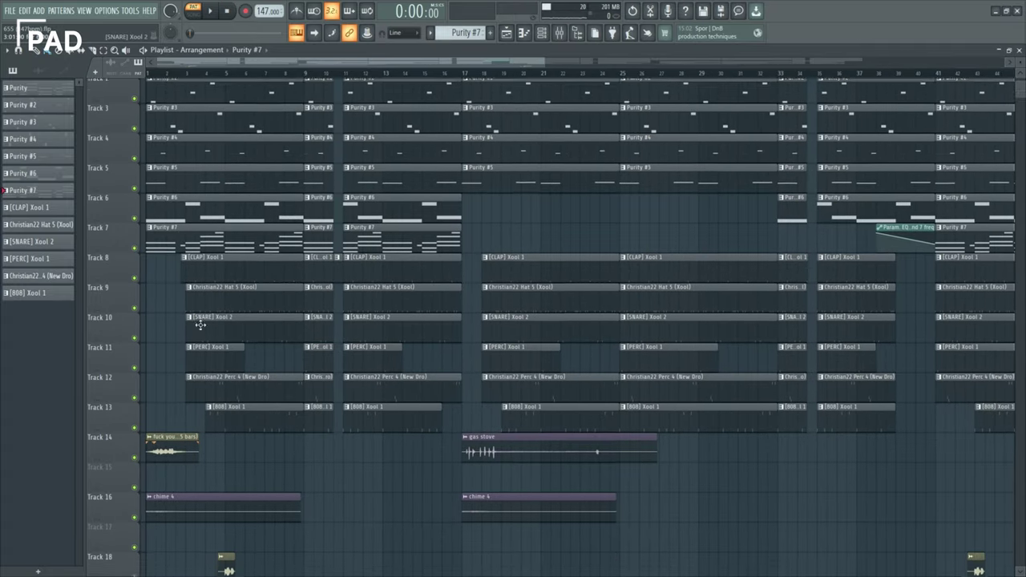
scroll(211, 291, "up", 2)
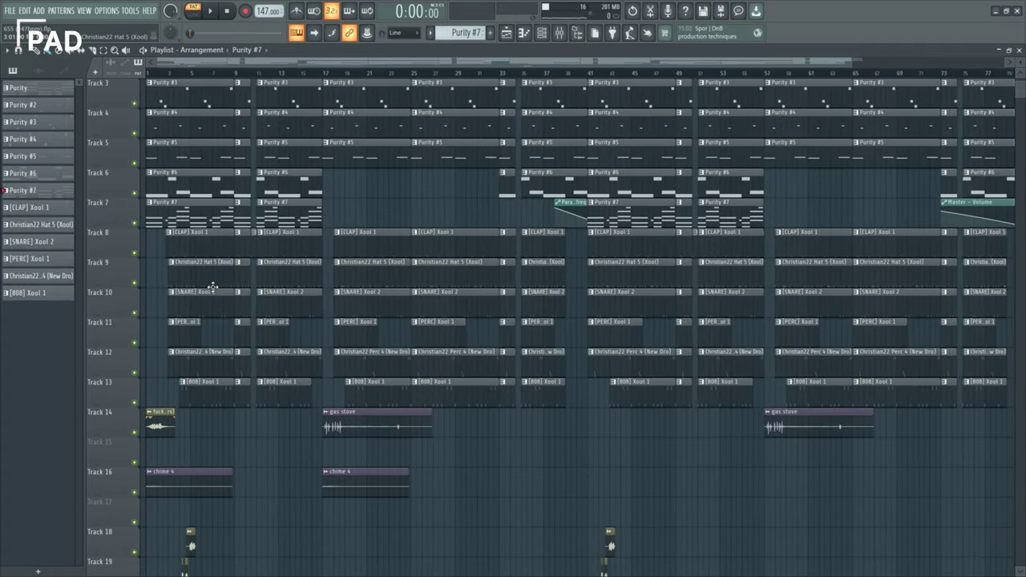
scroll(152, 241, "down", 2)
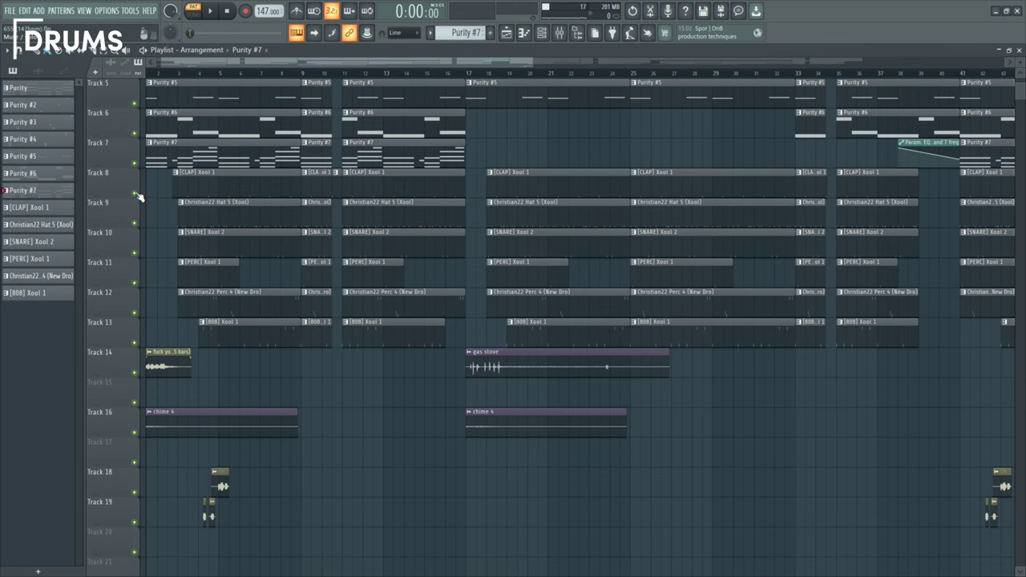
right_click(136, 194)
left_click(135, 223)
left_click(136, 254)
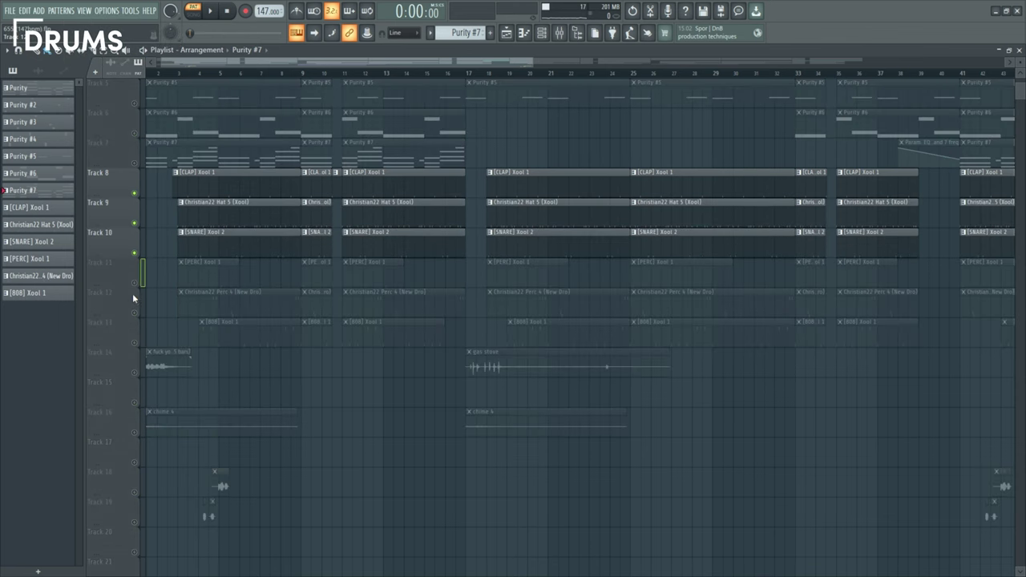
left_click(135, 283)
left_click(134, 313)
left_click(134, 343)
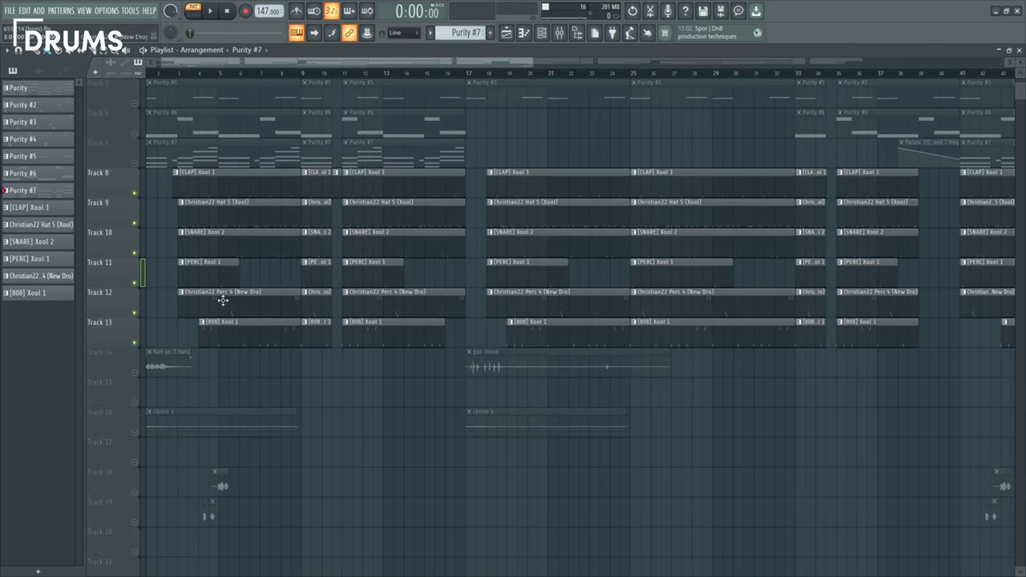
Play the soloed drum tracks in the arrangement from bar 25, then stop playback
scroll(200, 240, "up", 2)
key("space")
key("space")
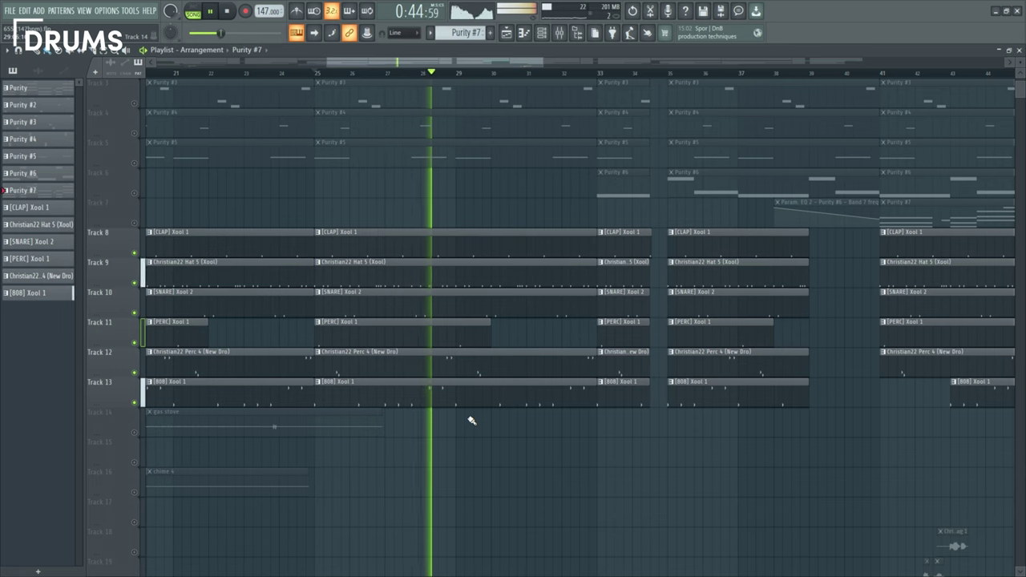
scroll(437, 336, "down", 3)
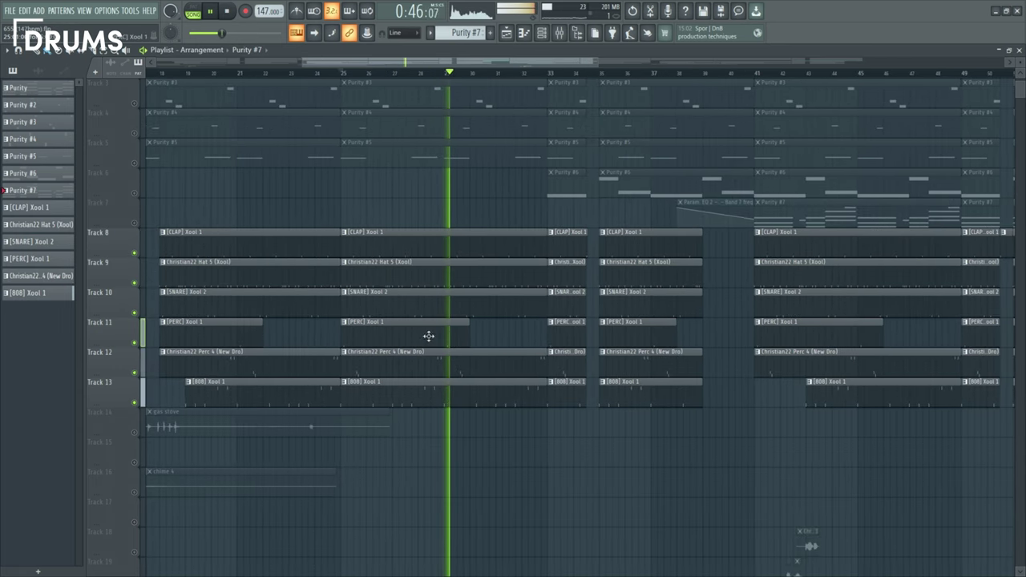
left_click(494, 371)
scroll(585, 443, "down", 3)
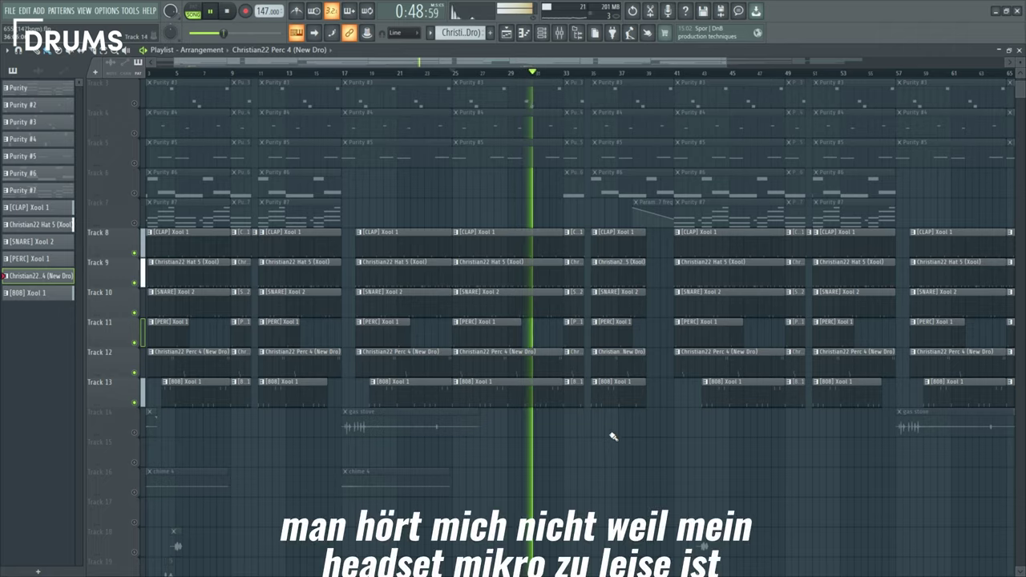
scroll(551, 423, "up", 3)
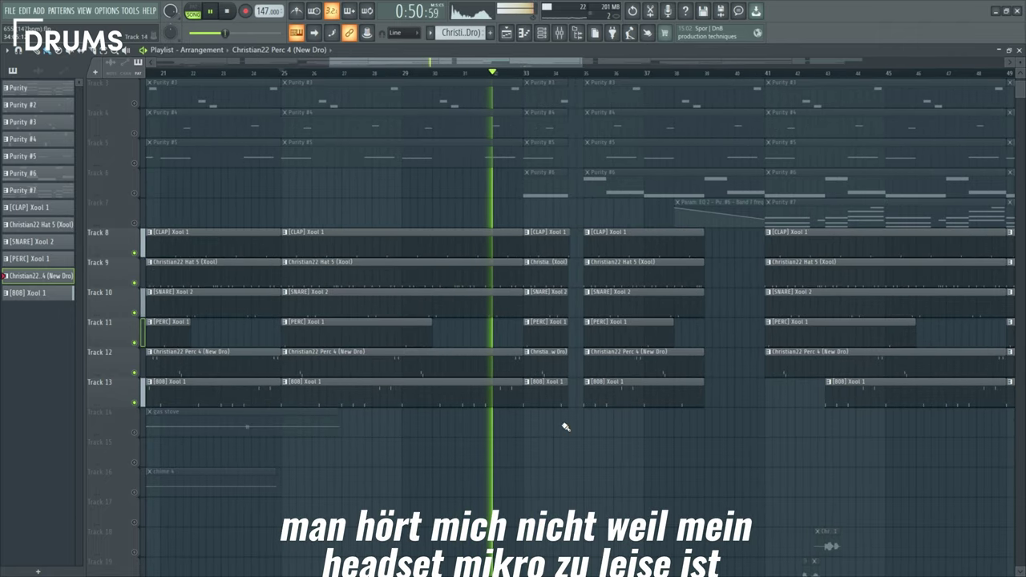
key("space")
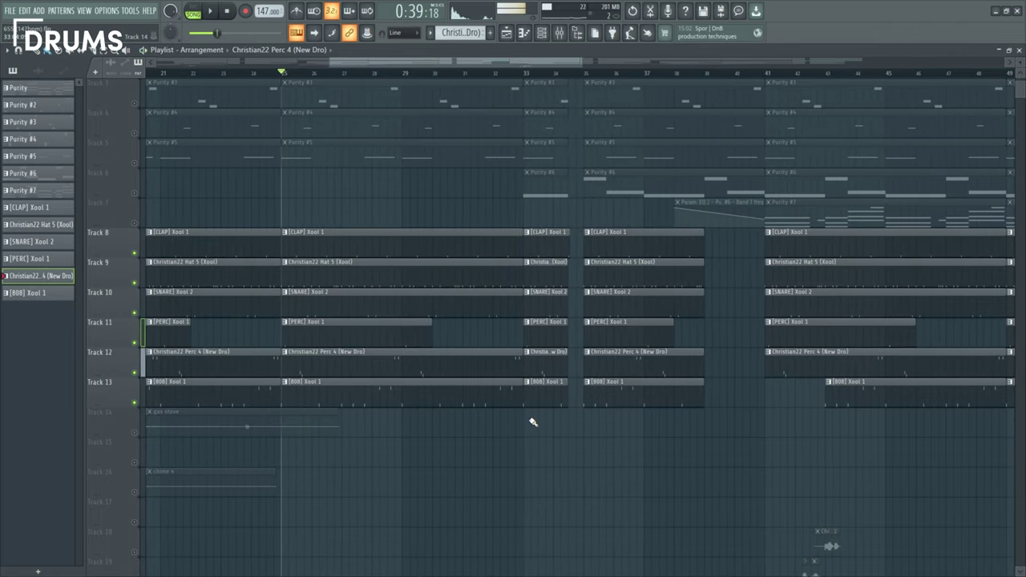
Open the [808] Xool 1 pattern from track 13 in the piano roll and play its E5 and A5 notes
left_click(290, 217)
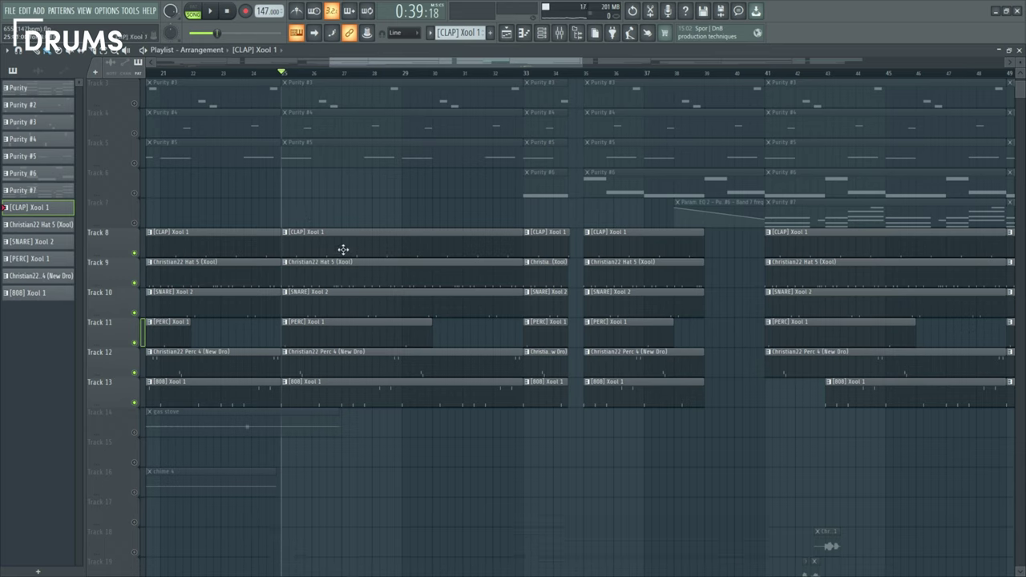
double_click(393, 393)
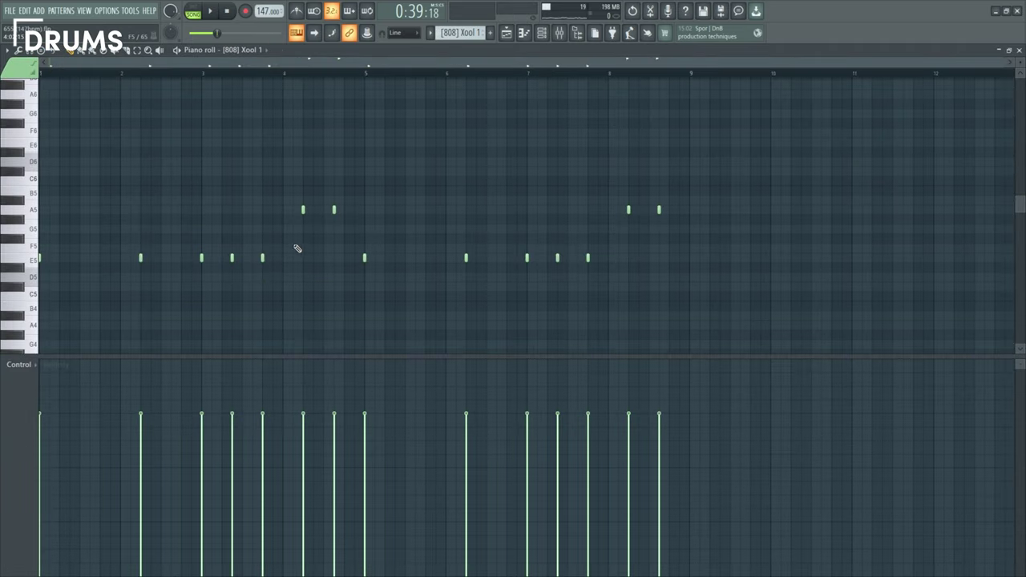
scroll(304, 281, "down", 3)
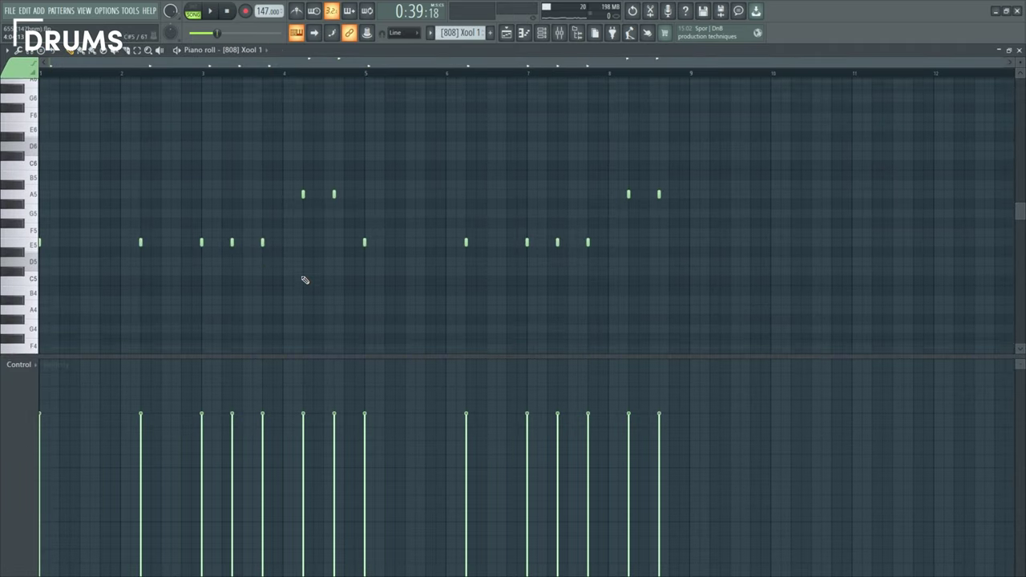
scroll(91, 273, "up", 6)
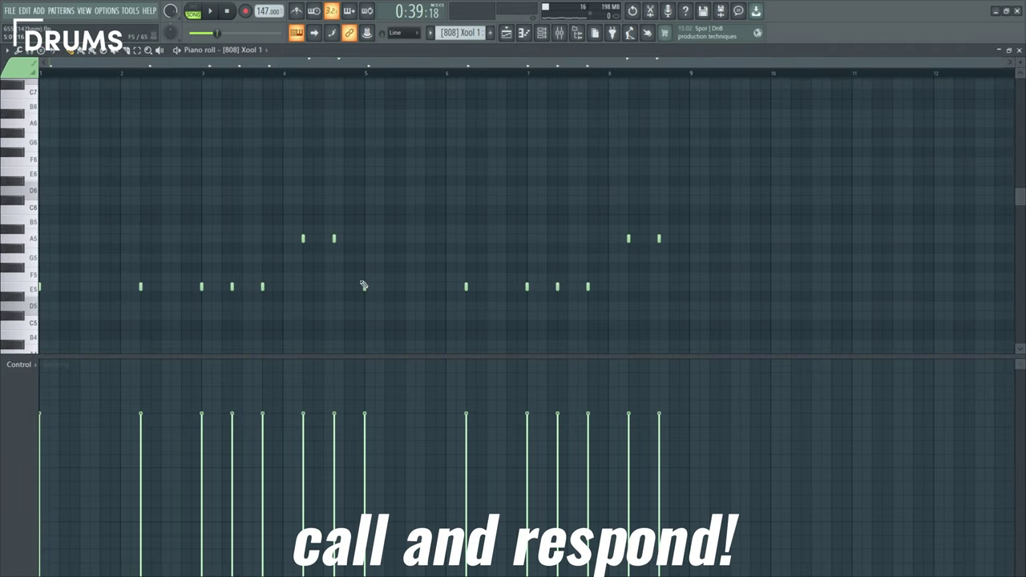
scroll(62, 252, "down", 2)
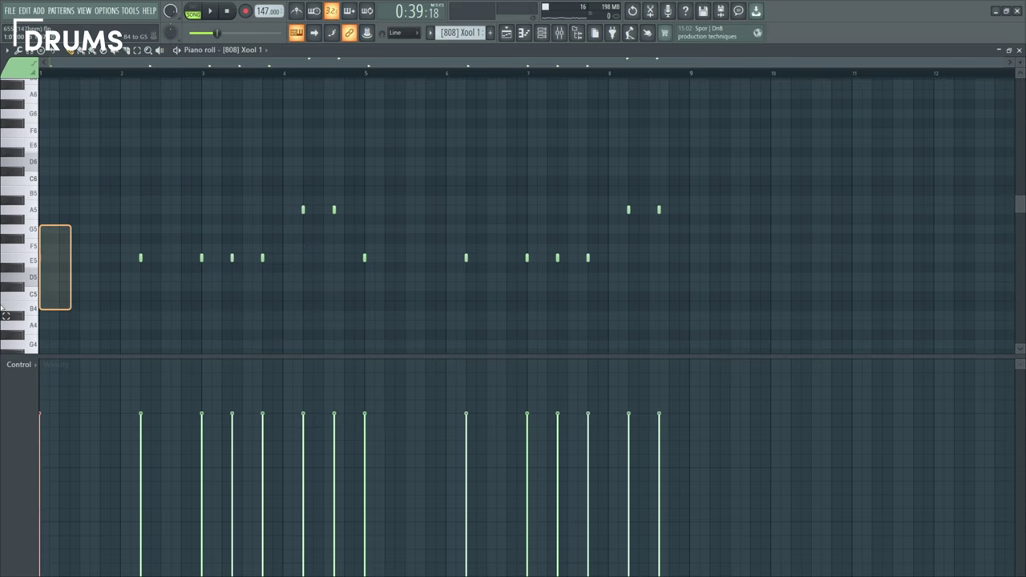
key("space")
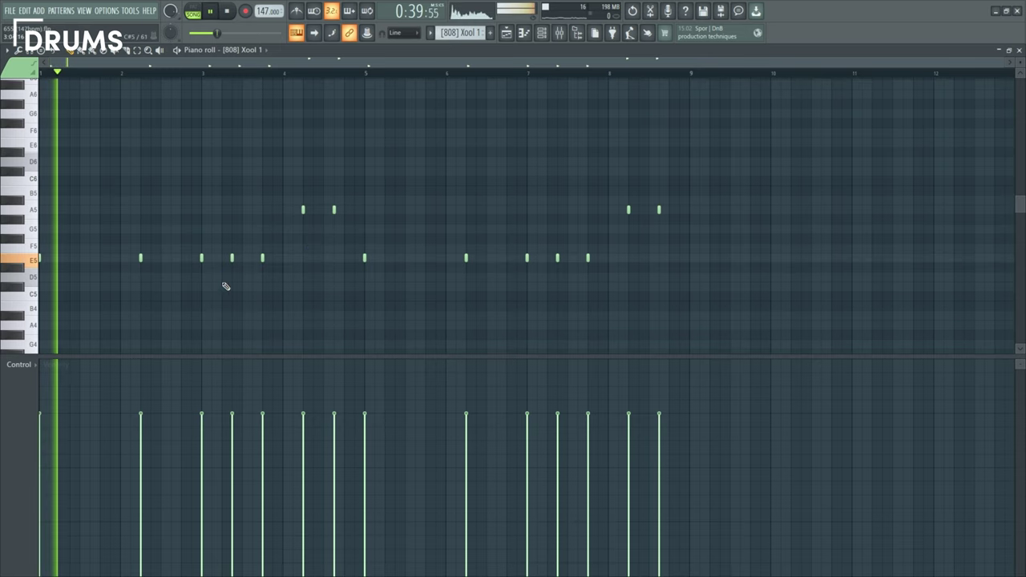
left_click_drag(363, 178, 43, 312)
left_click(77, 254)
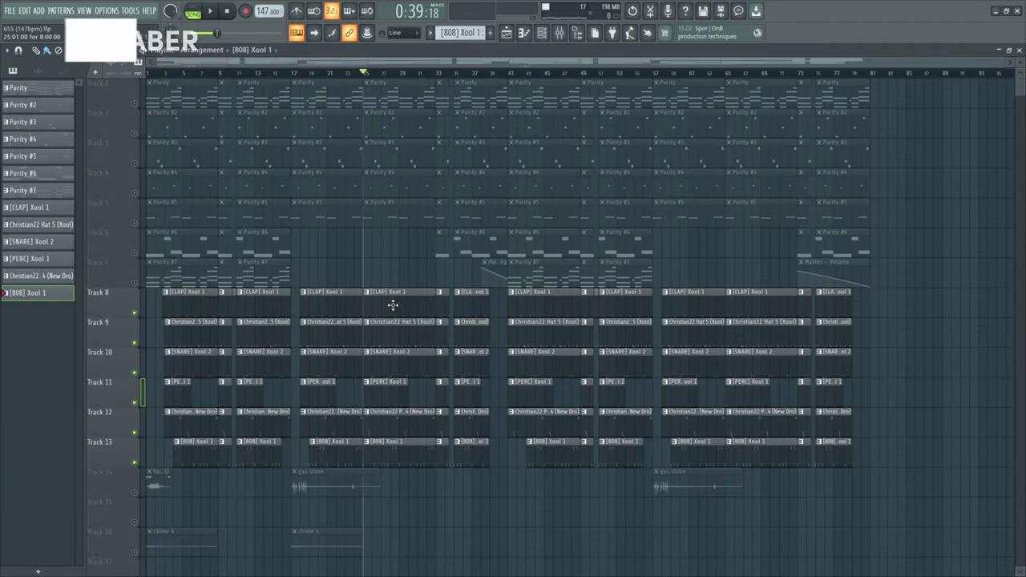
Reopen the [808] Xool 1 pattern, then return to the playlist and look over the drum arrangement
scroll(397, 360, "up", 3)
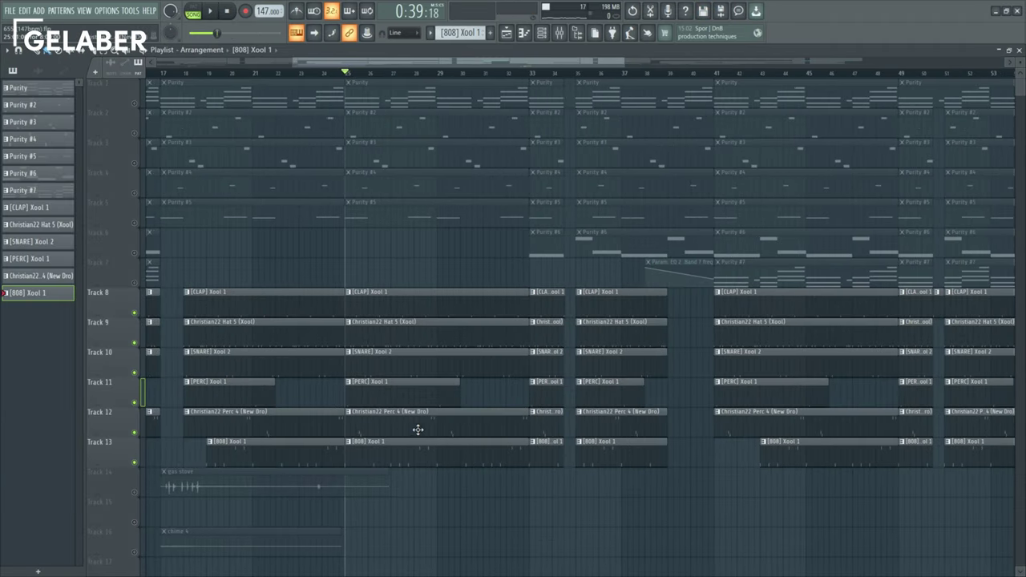
double_click(383, 452)
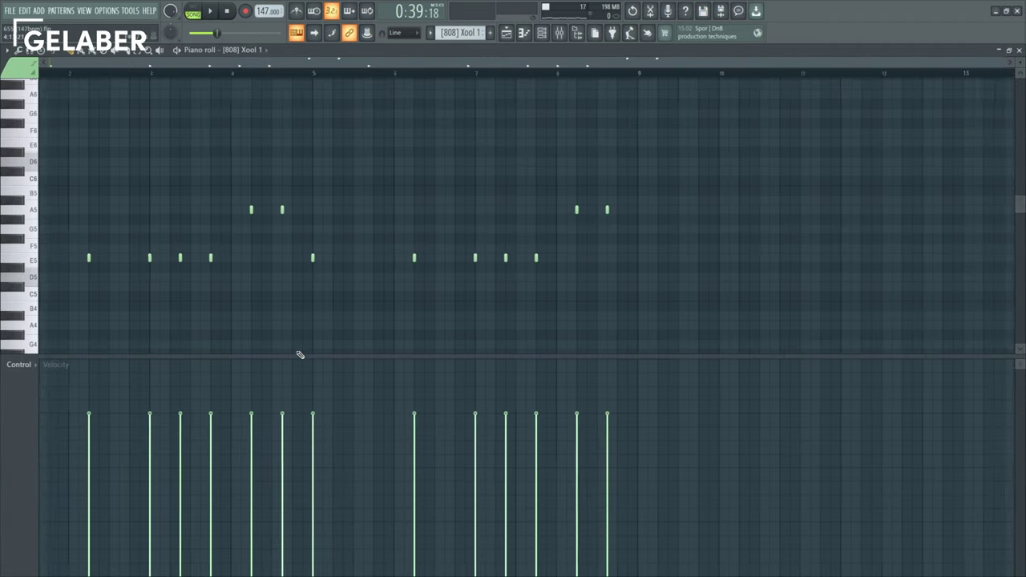
left_click(506, 32)
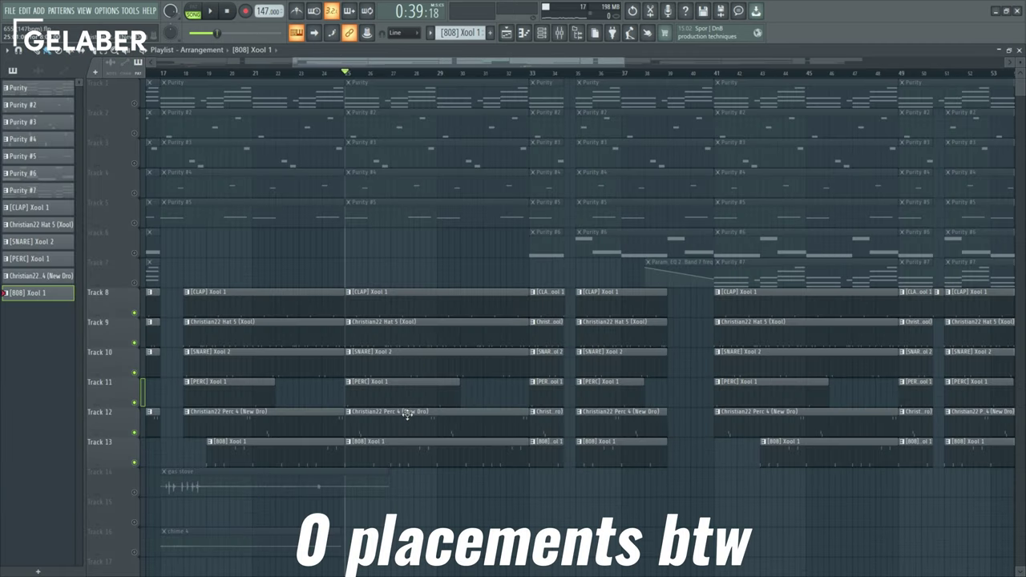
scroll(413, 415, "down", 2)
left_click(394, 353)
scroll(377, 449, "down", 1)
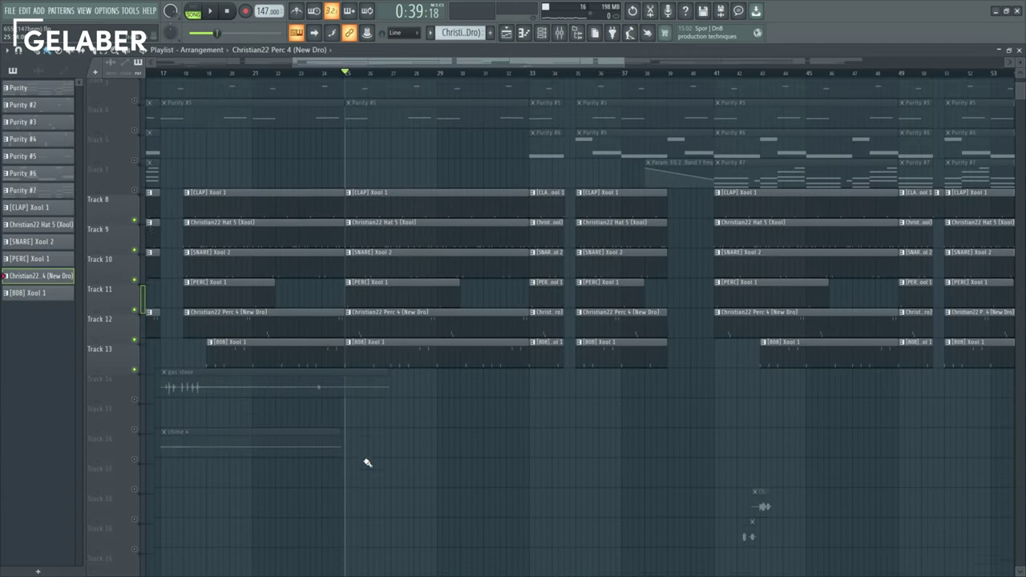
scroll(417, 445, "down", 2)
scroll(485, 419, "up", 3)
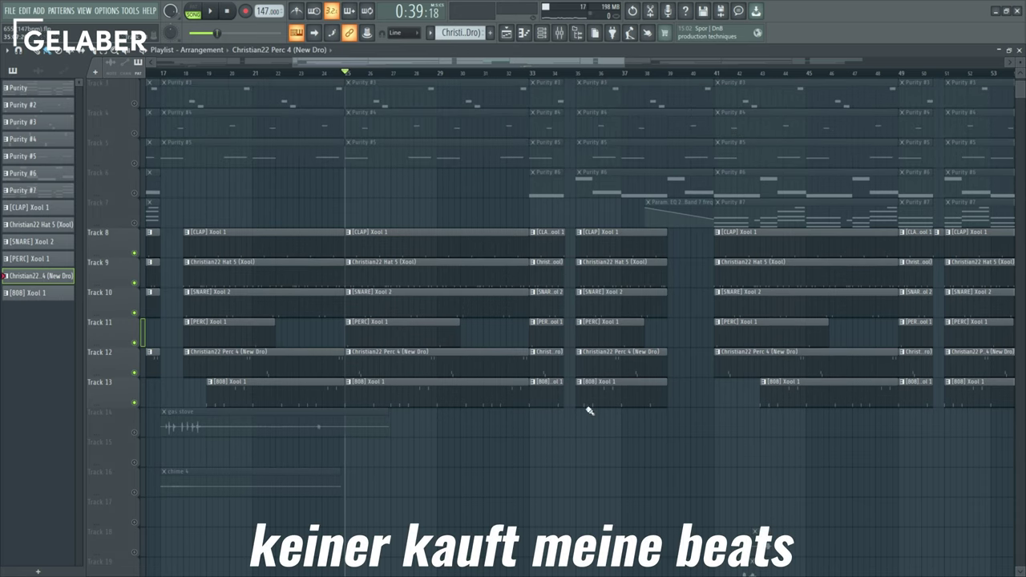
Check the [808] Xool 1 notes once more, then select the [SNARE] Xool 2 pattern in the playlist
double_click(382, 398)
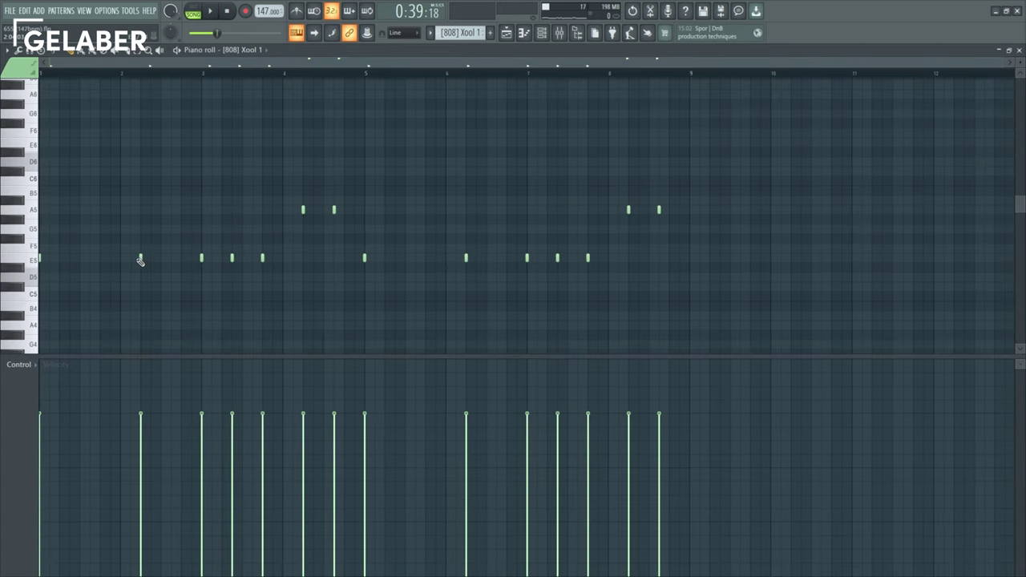
left_click(505, 33)
scroll(325, 321, "down", 1)
left_click(328, 292)
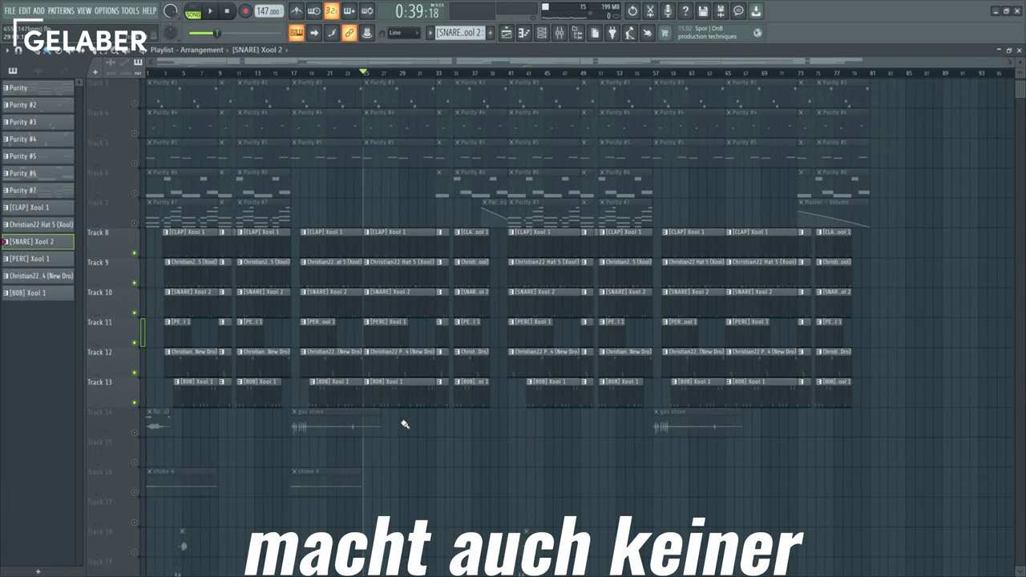
Review the Purity insert's Fruity parametric EQ 2 and Fruity Reeverb 2 in the mixer, then select the Purity #2 insert
key("F9")
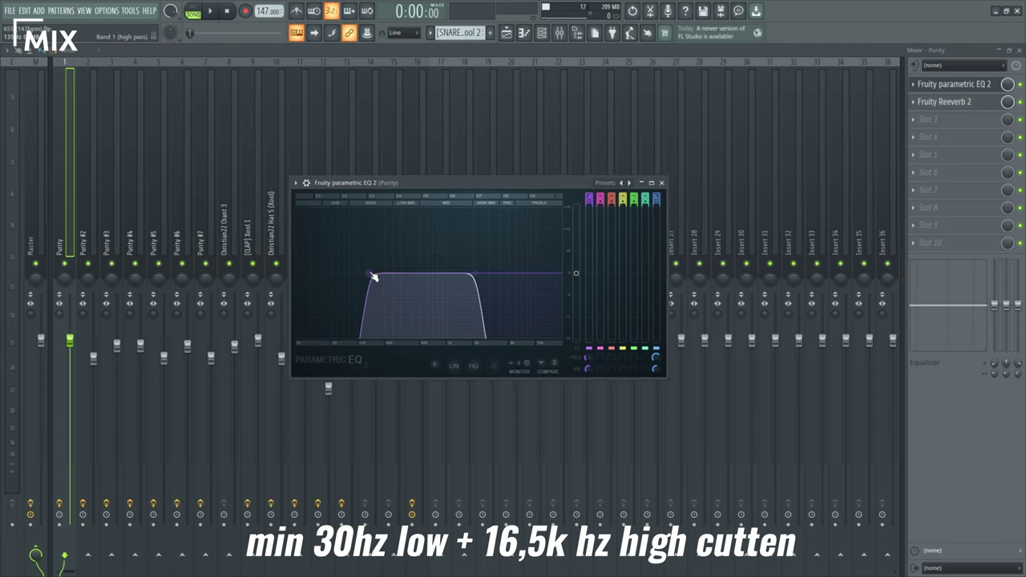
left_click(663, 186)
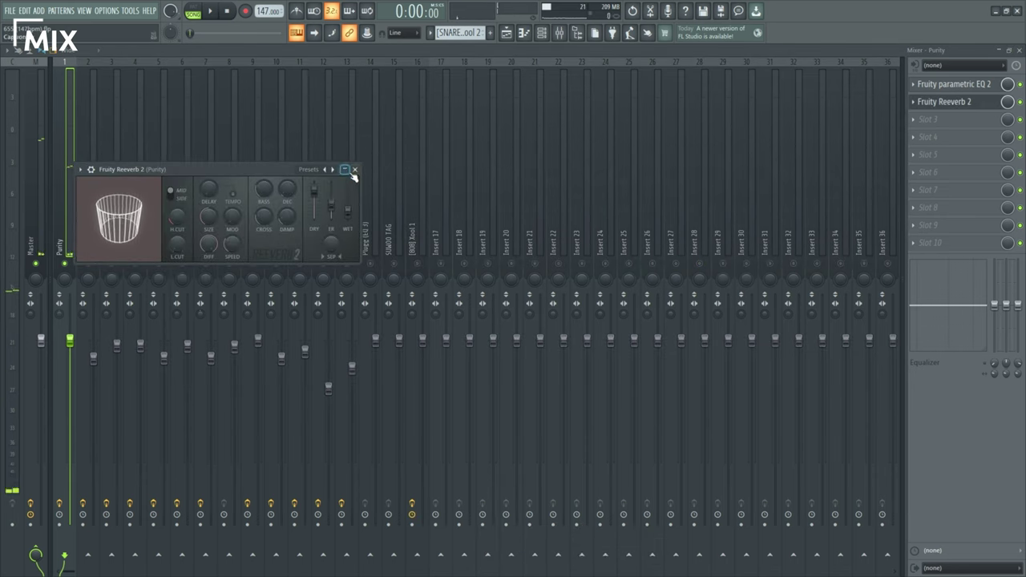
left_click(355, 170)
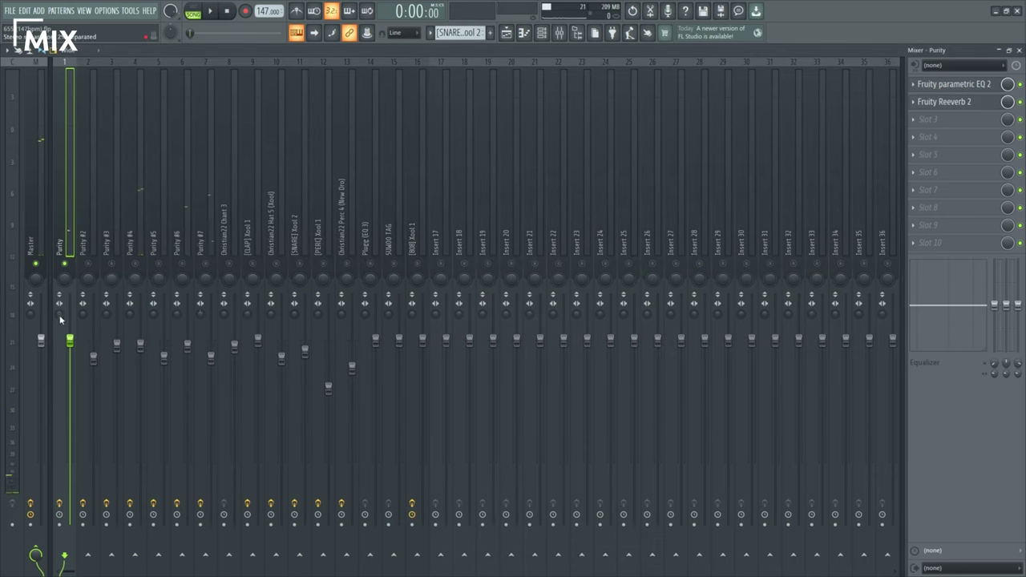
left_click(88, 245)
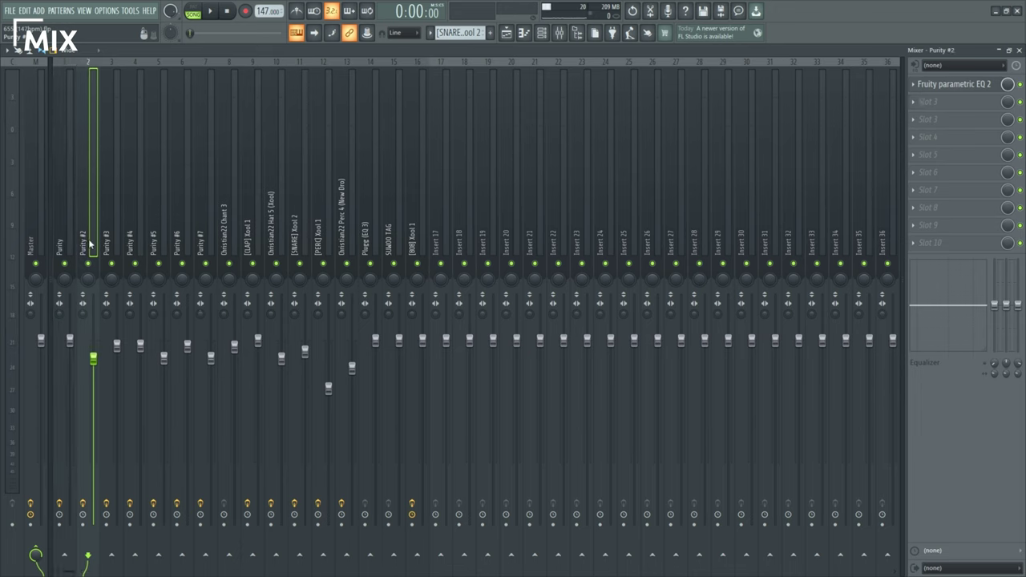
Review the Fruity parametric EQ 2 on the Purity #2 insert, then the one on the Purity #3 insert
left_click(955, 90)
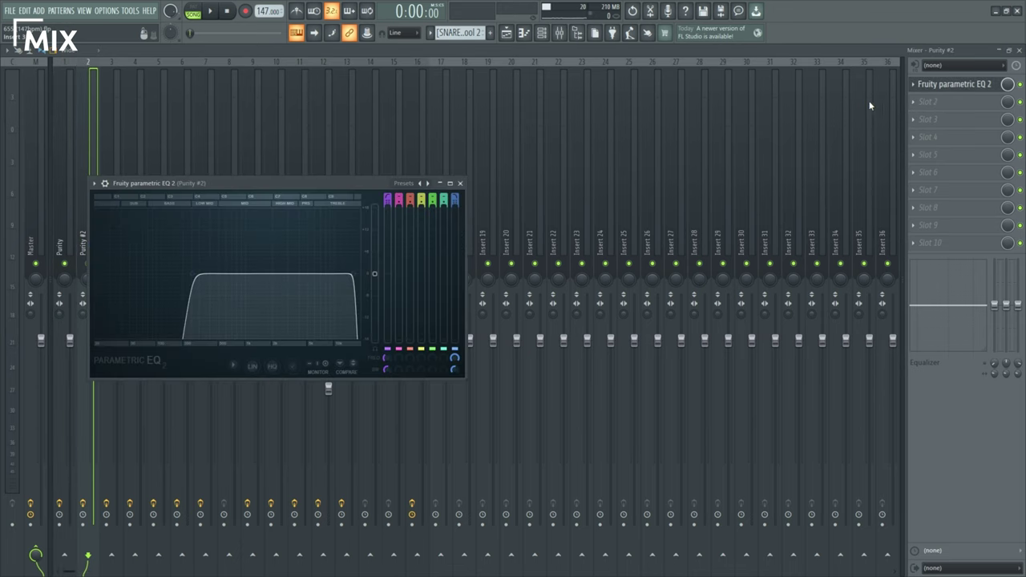
left_click(460, 183)
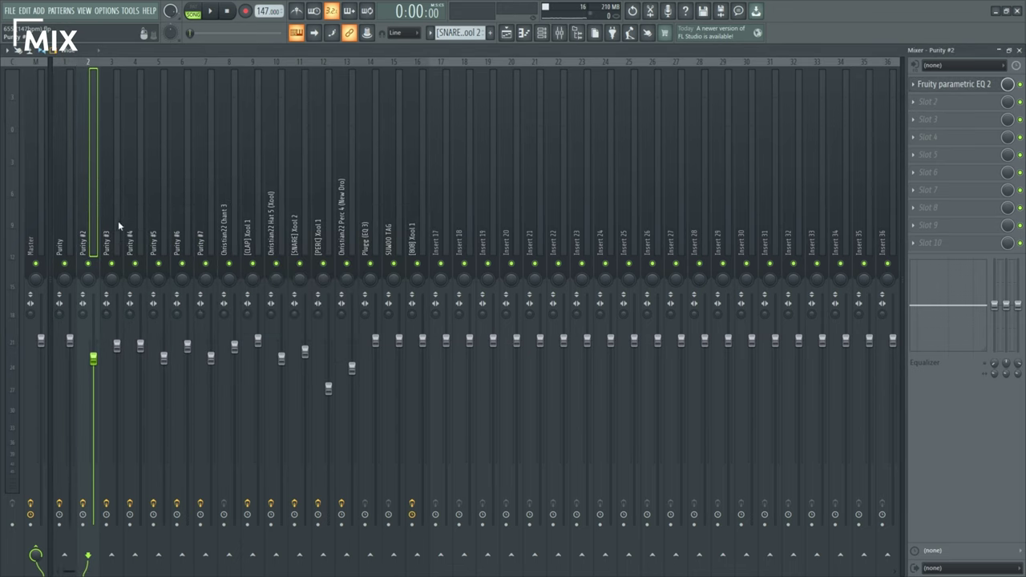
left_click(118, 221)
left_click(948, 84)
left_click(376, 100)
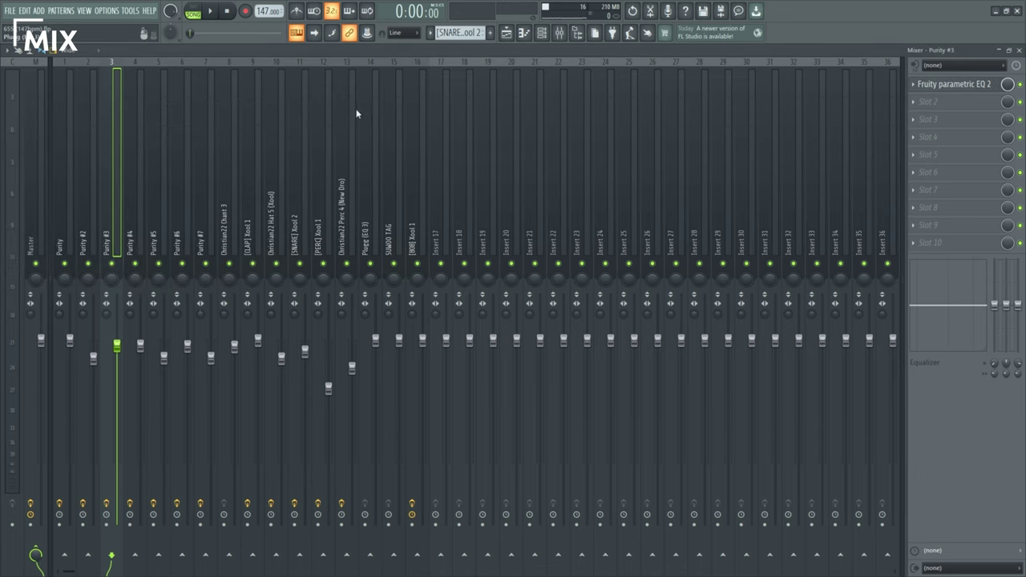
During playback, sweep the high-pass band of the [CLAP] Xool 1 insert's EQ down to the lowest frequencies and back up to the low mids
left_click(225, 233)
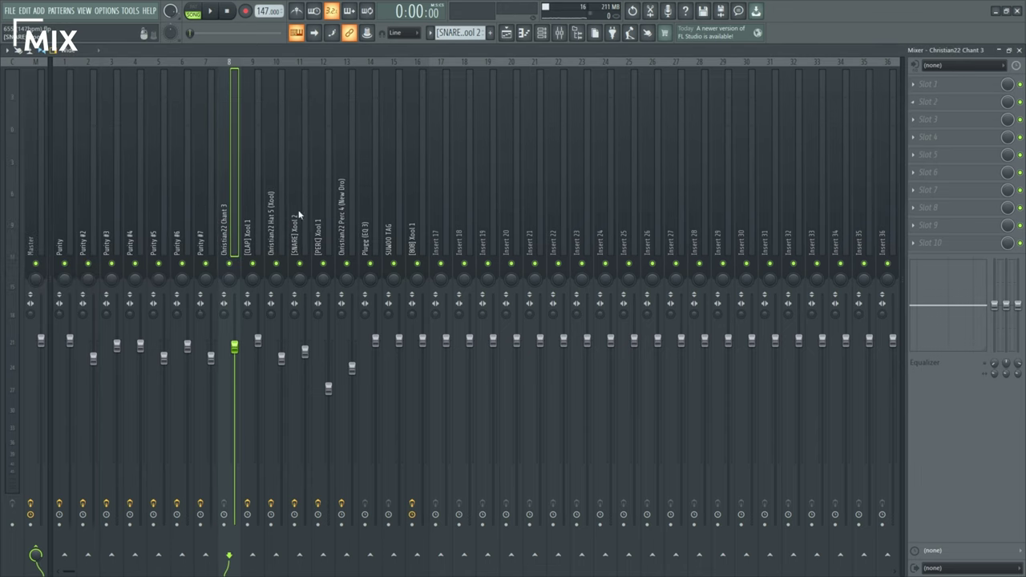
left_click(247, 233)
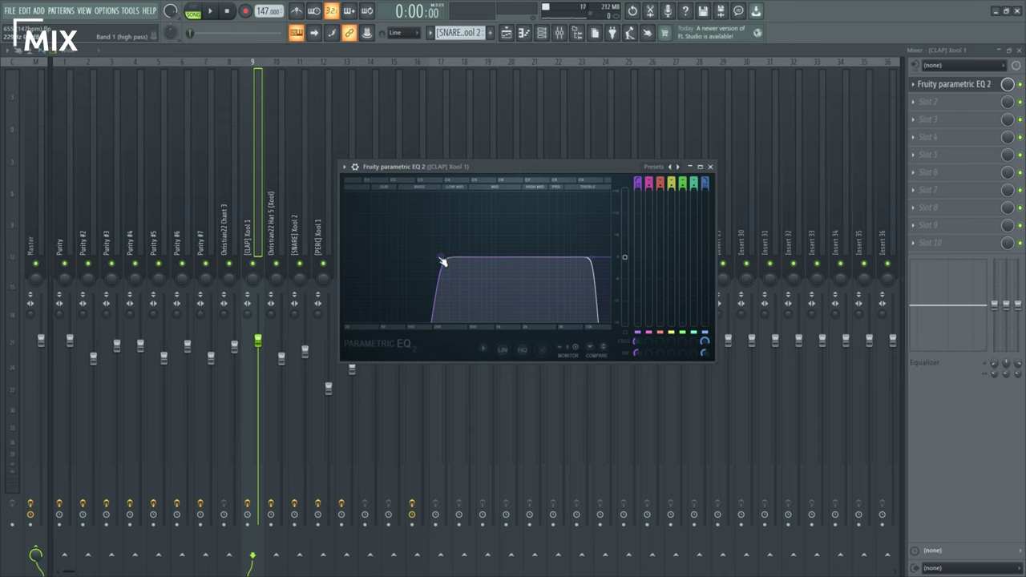
left_click_drag(440, 261, 357, 258)
key("space")
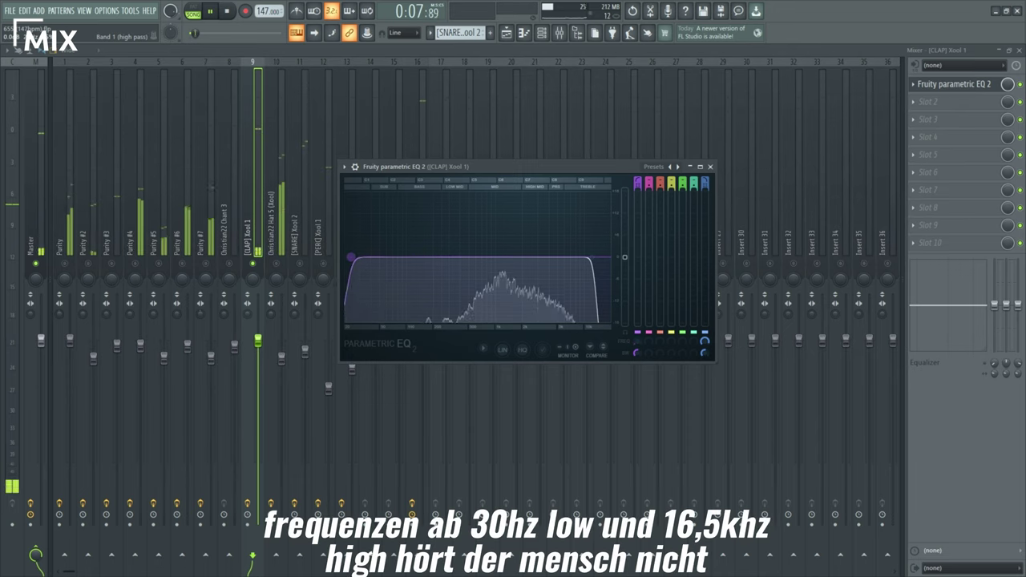
left_click_drag(353, 259, 444, 257)
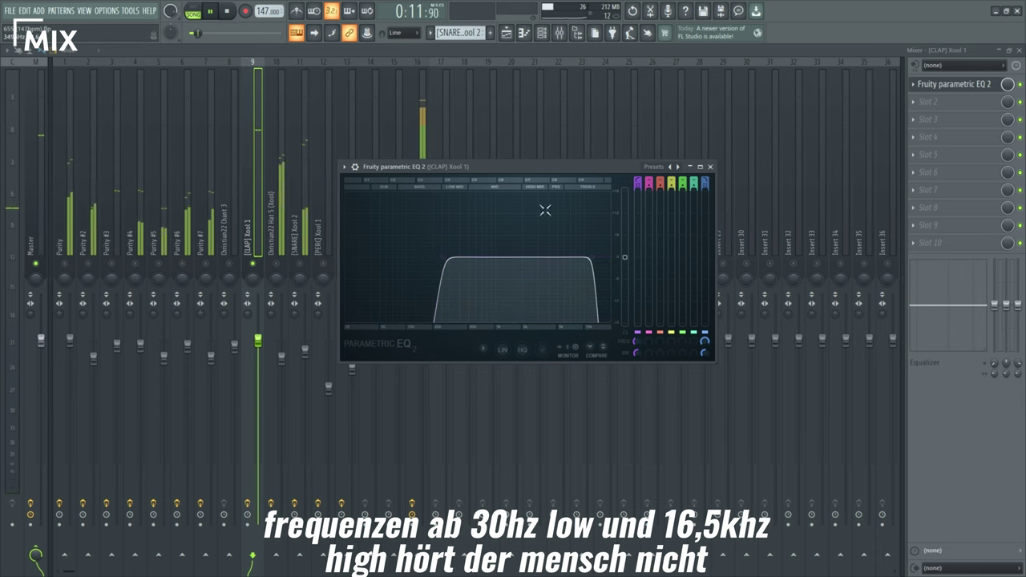
left_click(710, 167)
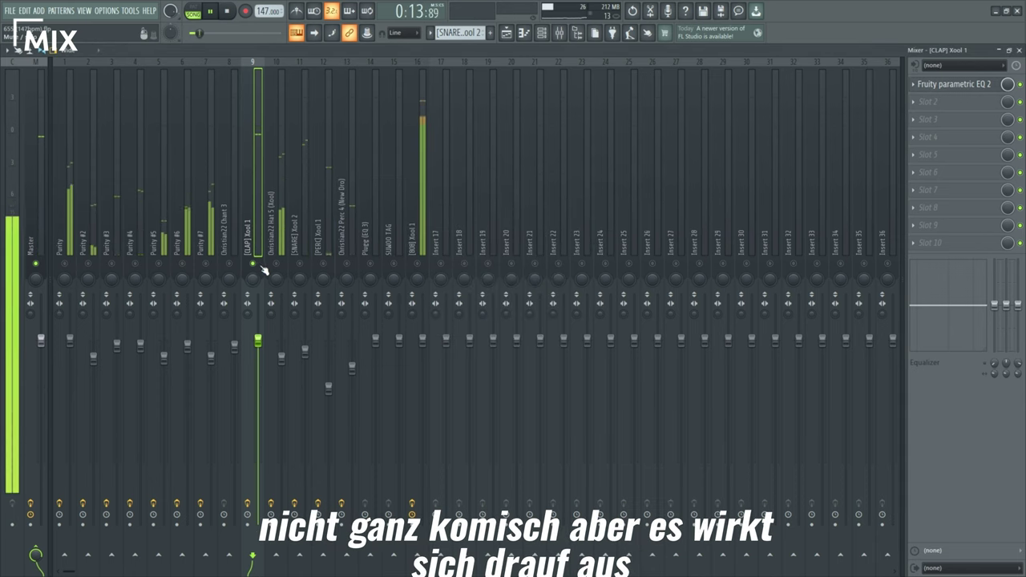
Stop playback and review the high-pass and low-pass bands of the Christian22 Hat 5 insert's Fruity parametric EQ 2
left_click(268, 270)
key("space")
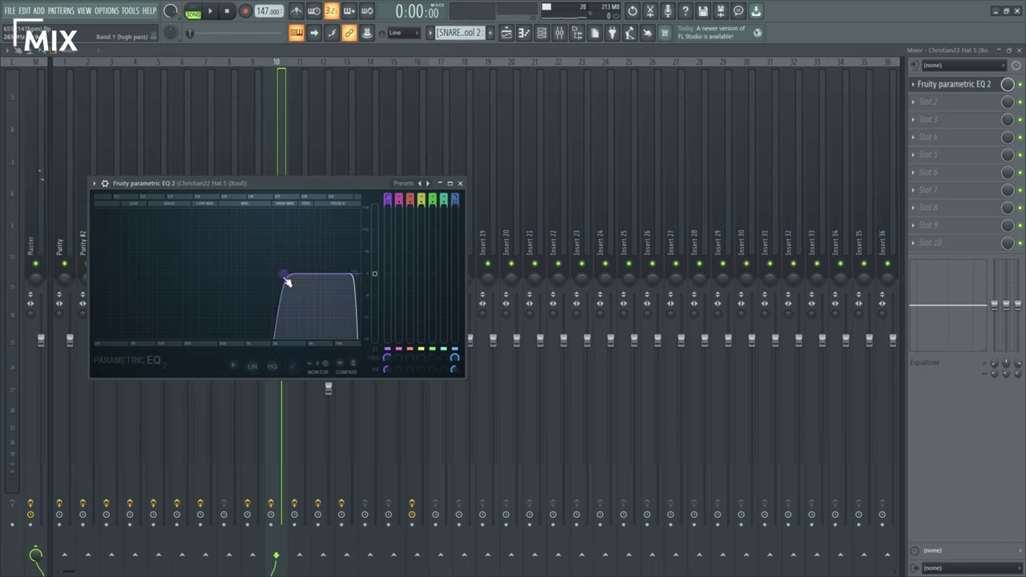
mouse_move(285, 276)
left_mouse_down()
mouse_move(96, 275)
mouse_move(285, 275)
left_mouse_up()
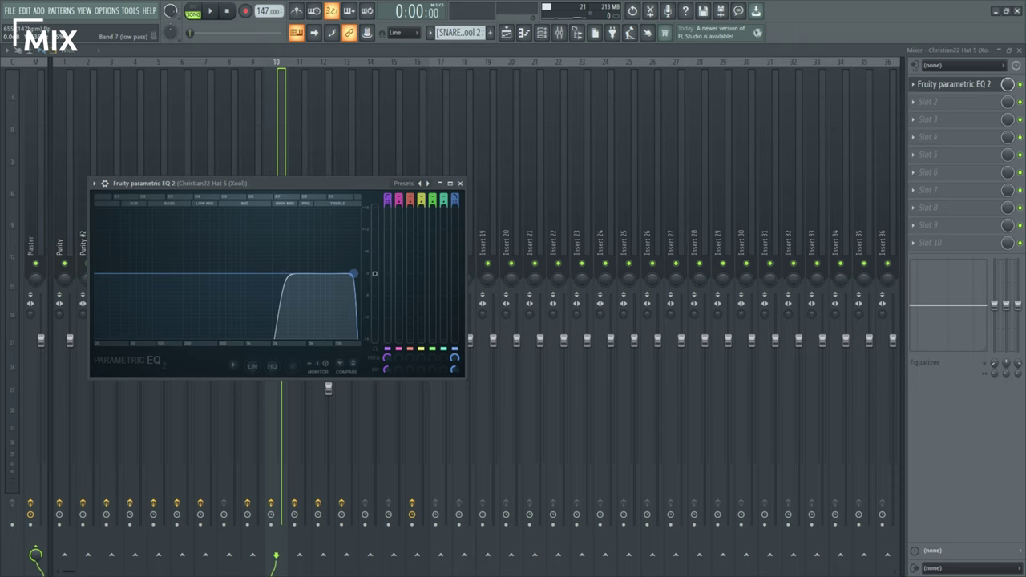
left_click_drag(321, 184, 437, 192)
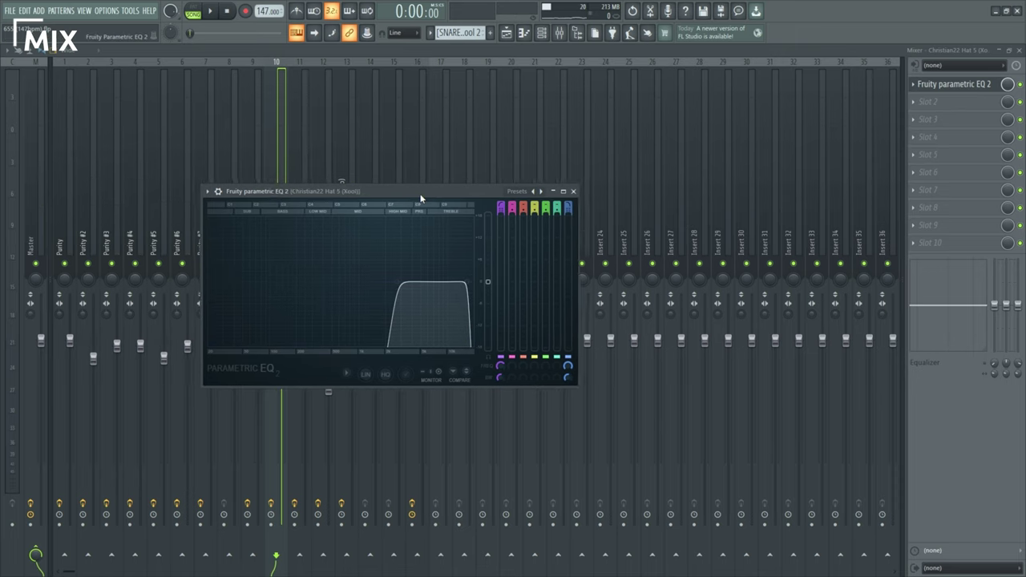
left_click(579, 192)
Select the [808] Xool 1 insert and check the high-pass band of its first Fruity parametric EQ 2
scroll(236, 240, "down", 6)
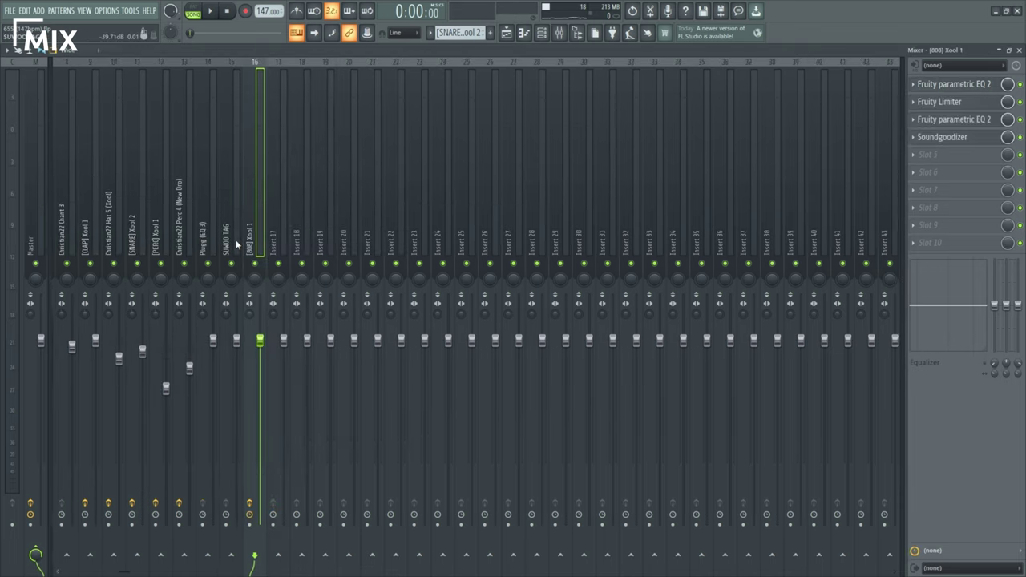
left_click(949, 85)
left_click_drag(214, 129, 478, 144)
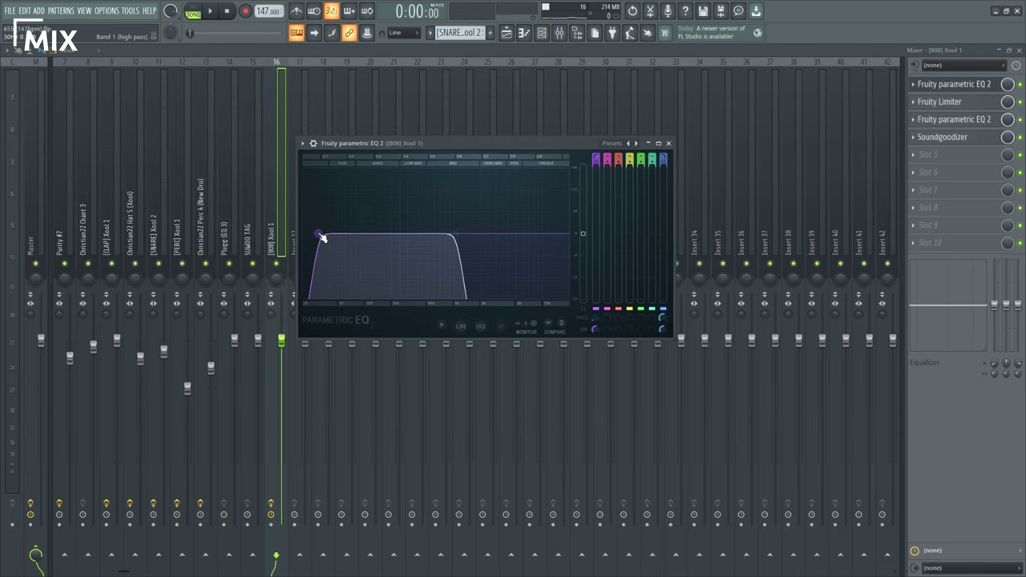
left_click(670, 143)
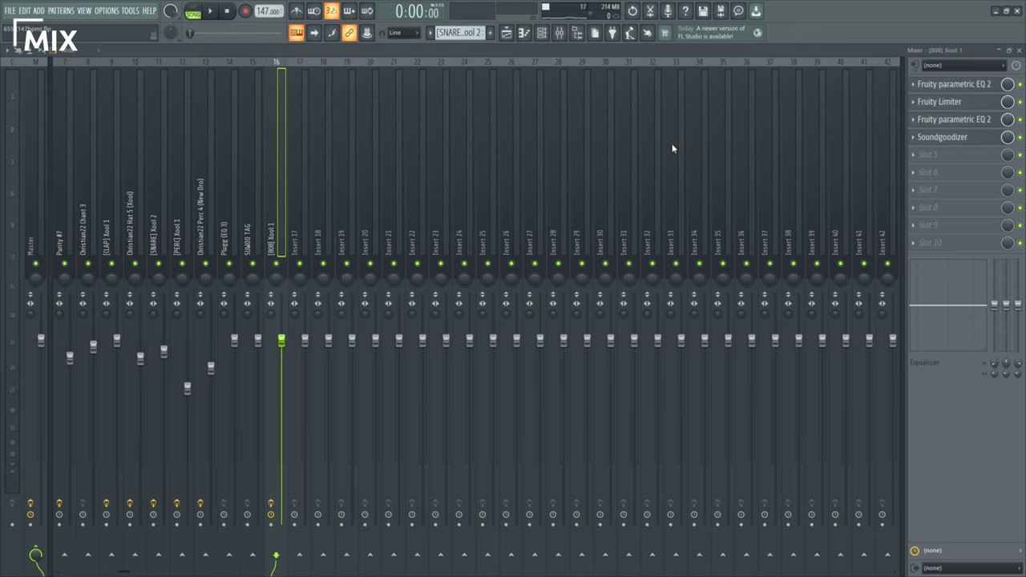
Review the Fruity Limiter on the [808] Xool 1 insert, then open its second Fruity parametric EQ 2 and inspect the low-shelf band
left_click(942, 102)
left_click_drag(277, 137, 630, 212)
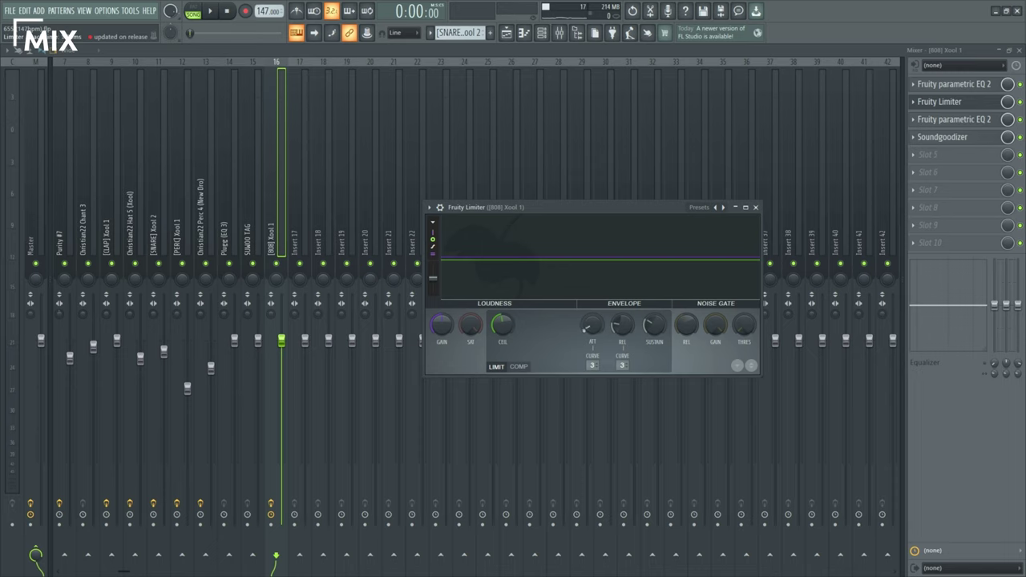
left_click(755, 207)
left_click(945, 120)
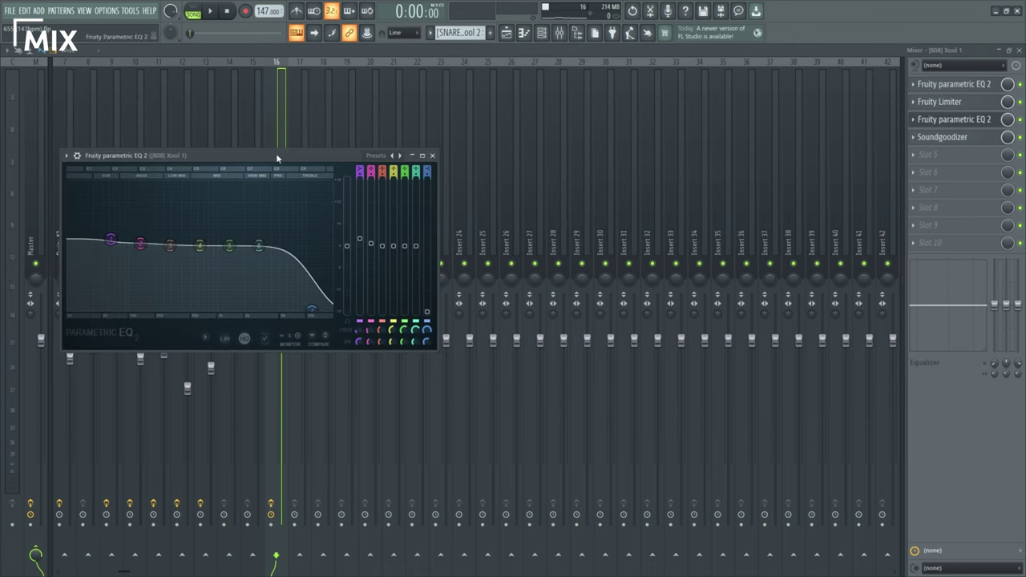
left_click_drag(275, 154, 602, 178)
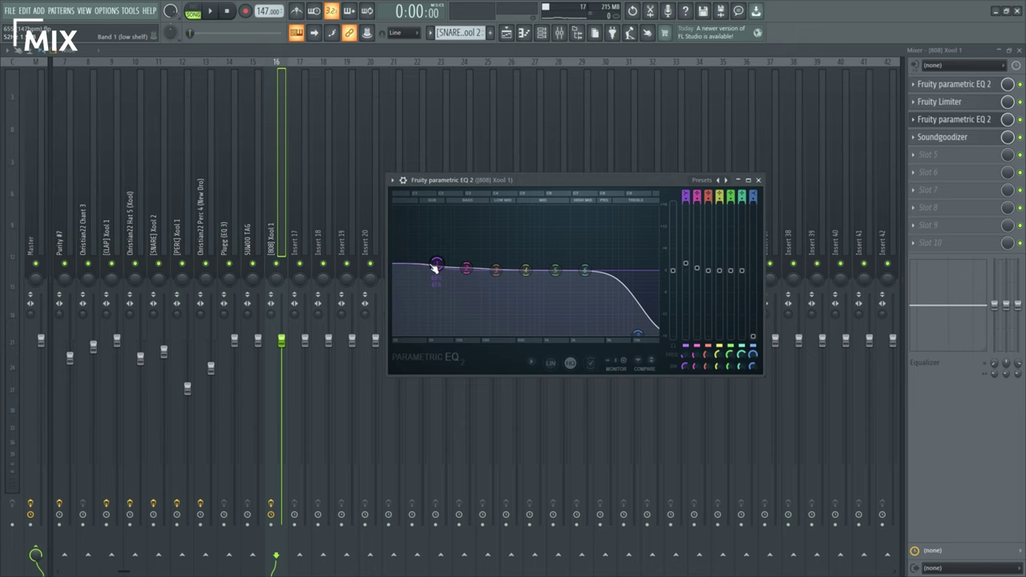